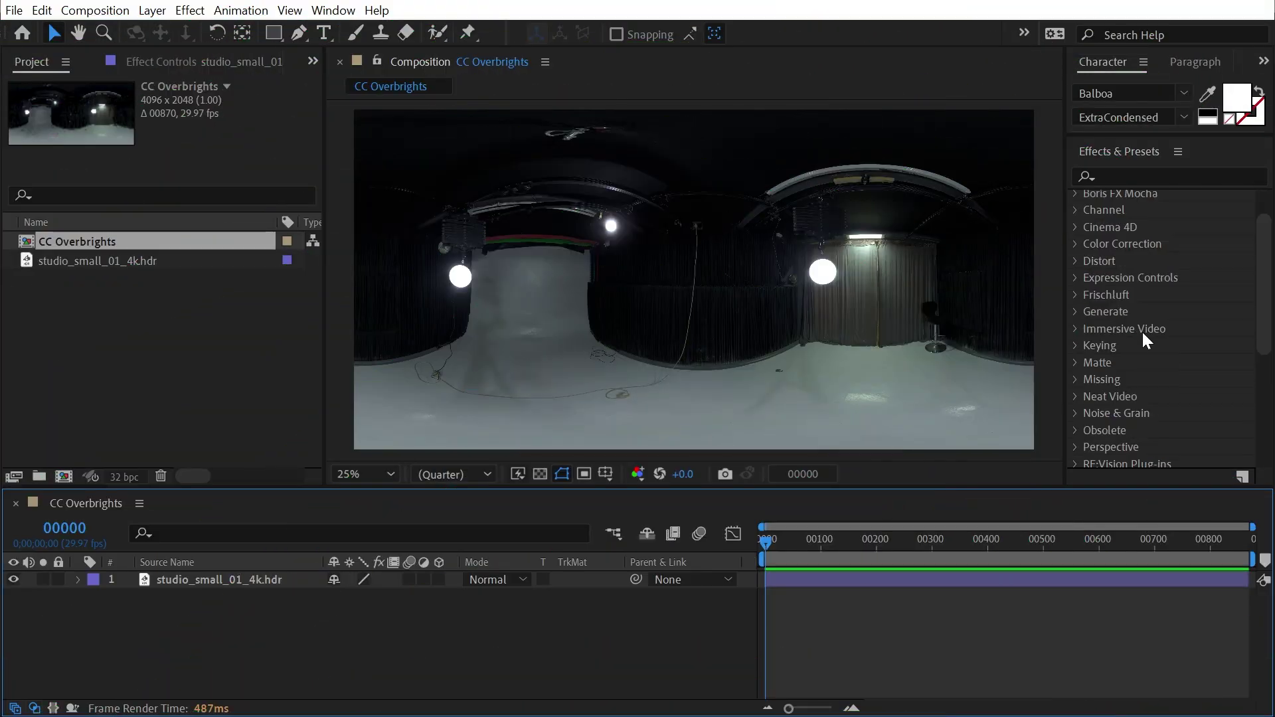
Step: Apply CC Overbrights from the Utility category to the studio_small_01_4k.hdr layer
scroll(1144, 338, down, 5)
click(1073, 442)
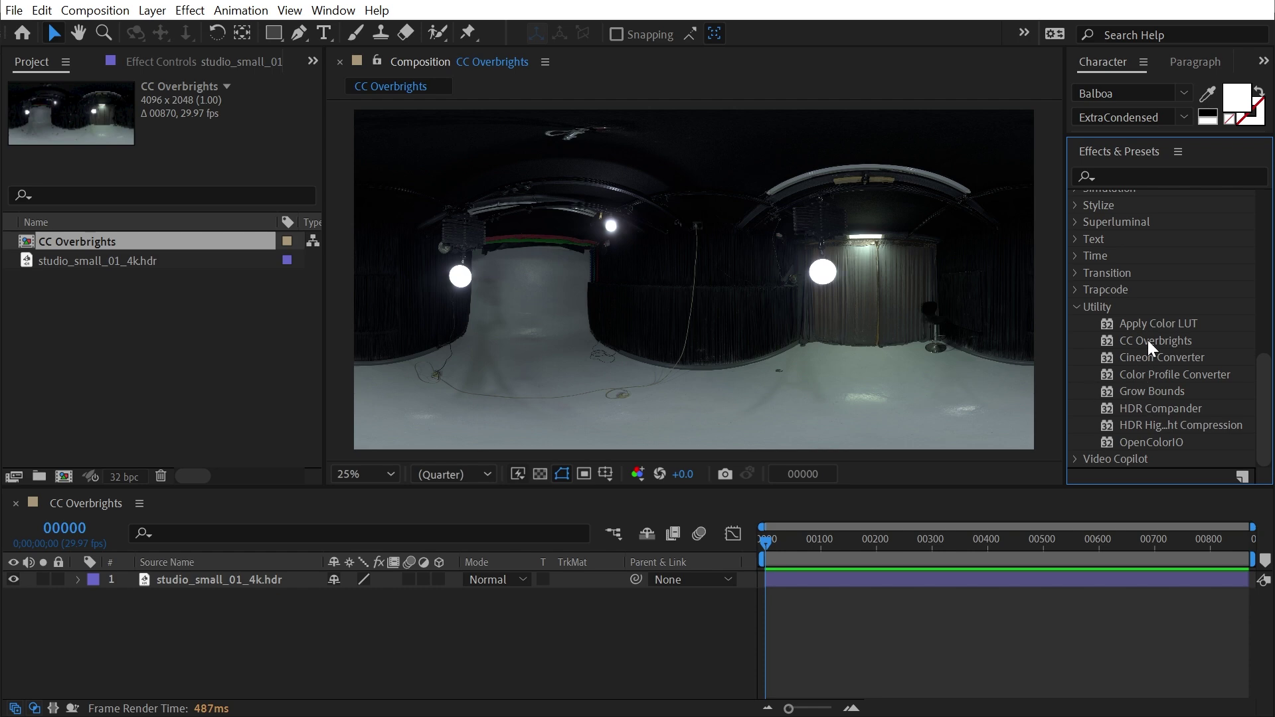
drag(1148, 340, 664, 359)
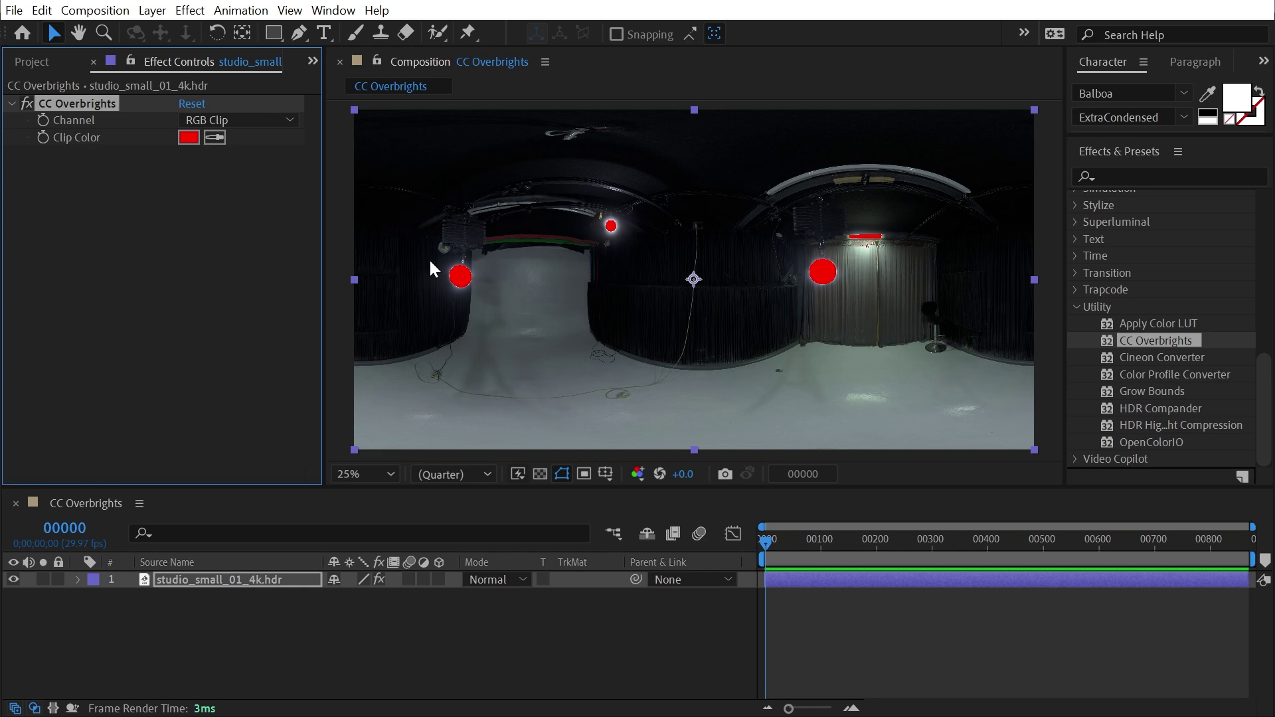
Step: Check the HDR footage details and add a Lumetri Scopes waveform beside the resized viewer
click(50, 64)
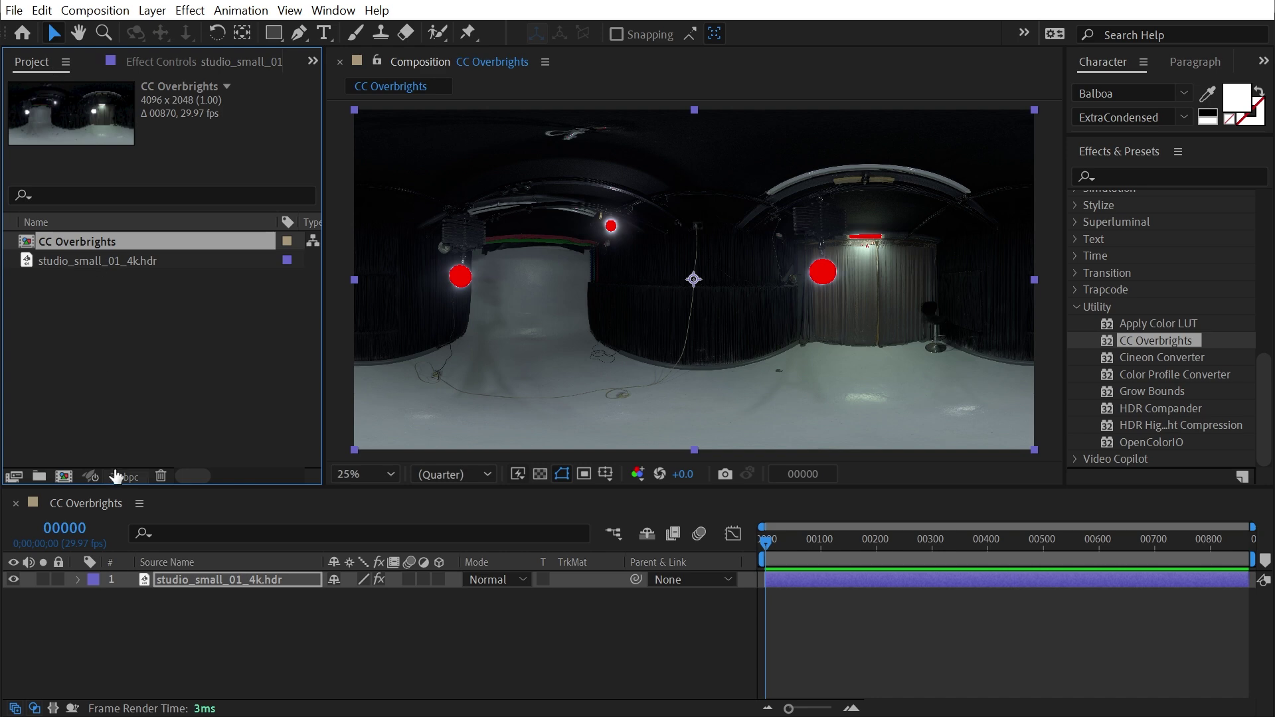
click(138, 263)
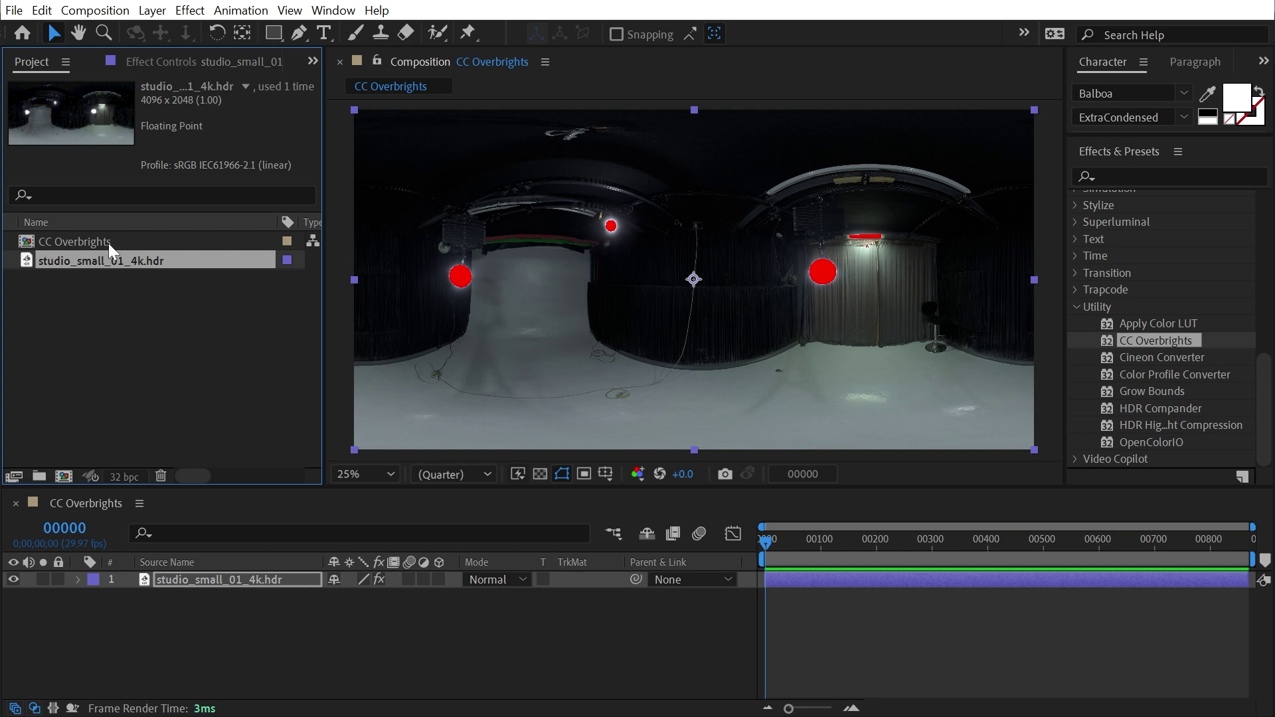
click(333, 10)
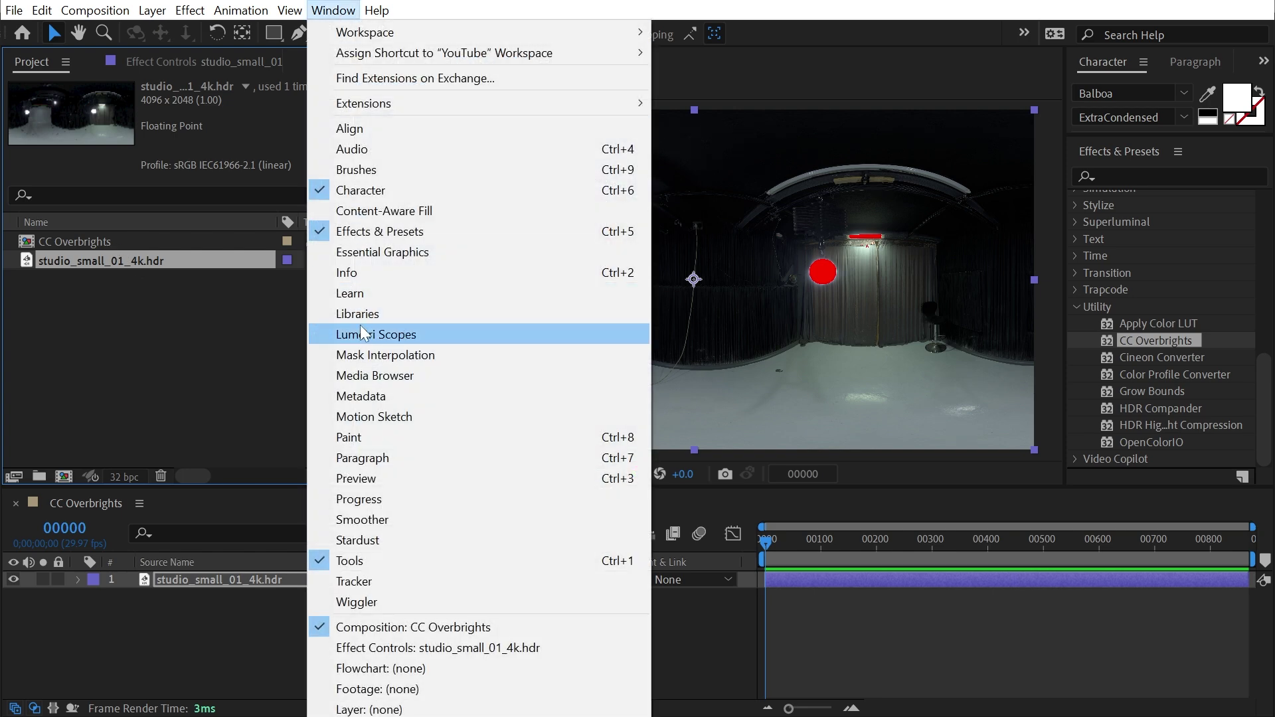
click(360, 329)
drag(812, 159, 547, 173)
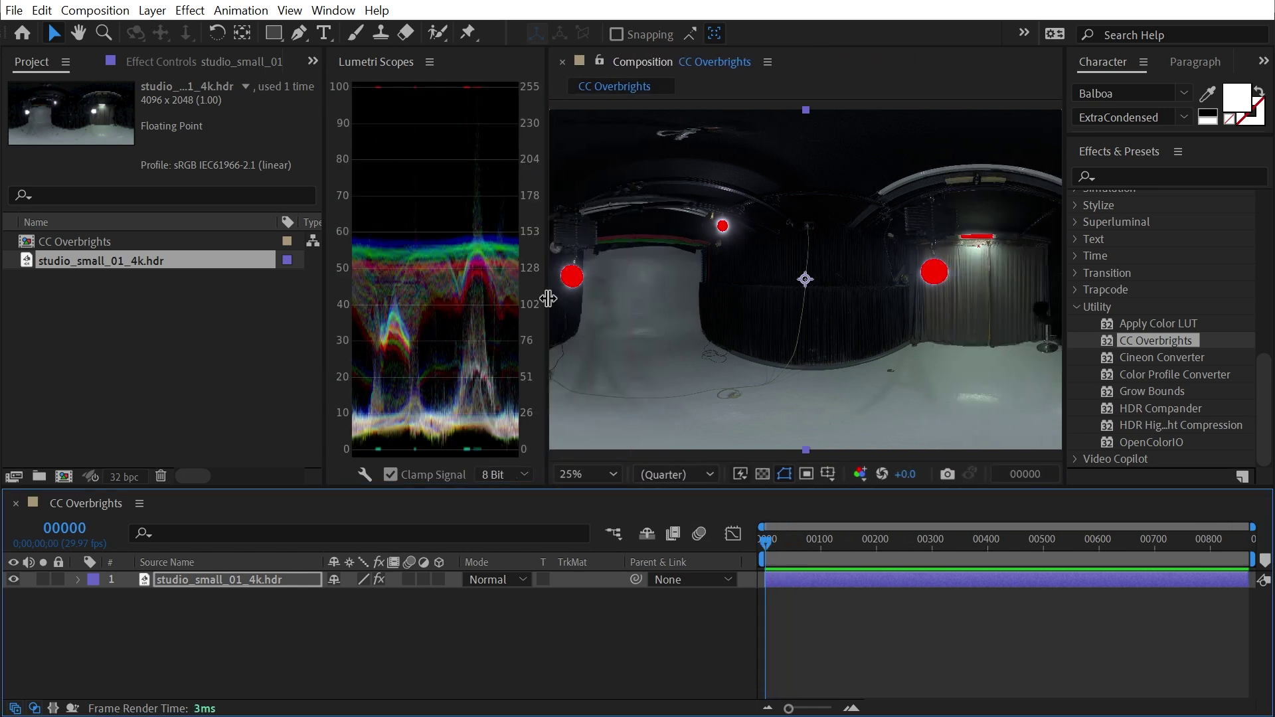
drag(548, 299, 648, 298)
Step: Switch off CC Overbrights and pan the 360 panorama to see the white lights
click(192, 61)
click(25, 104)
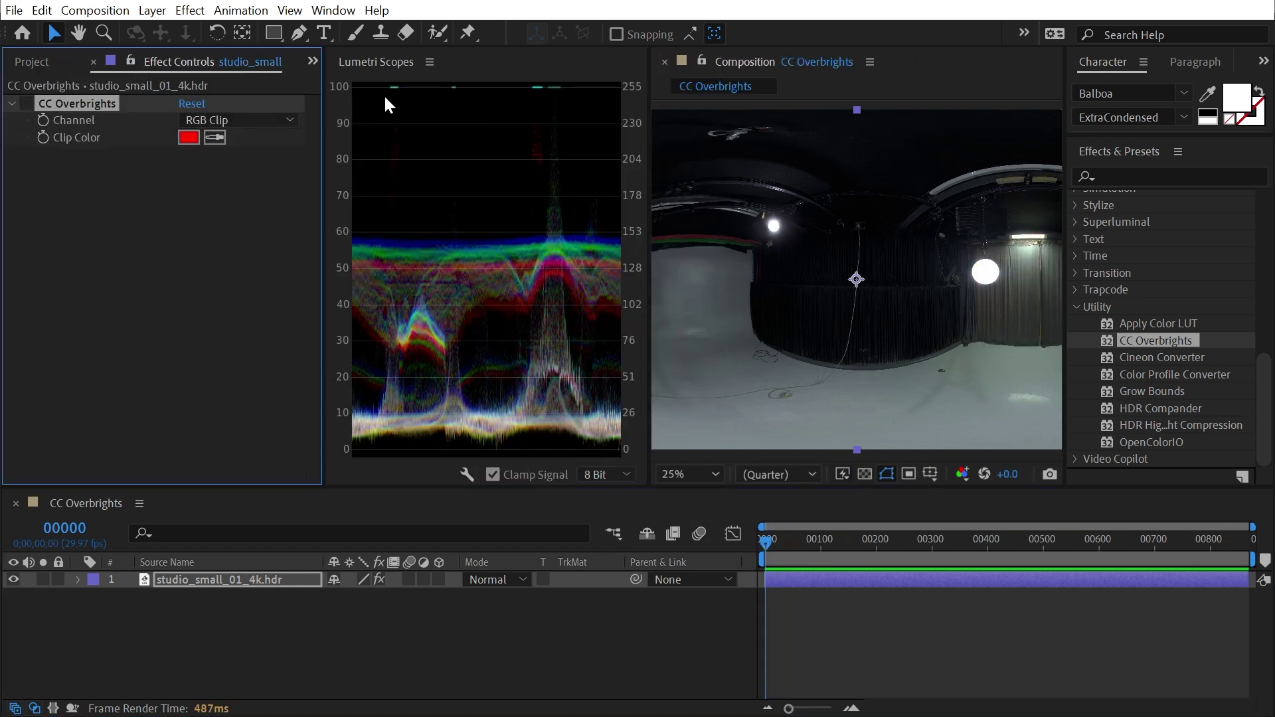
key(h)
drag(816, 222, 752, 212)
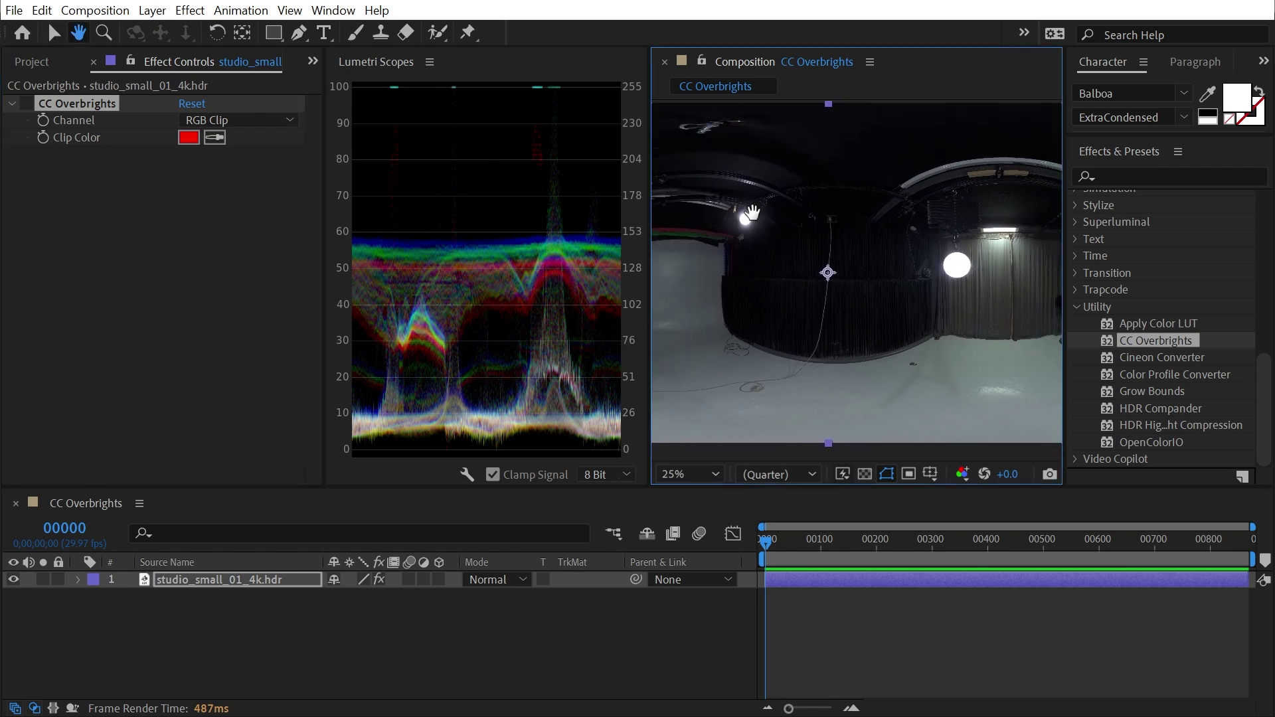
key(v)
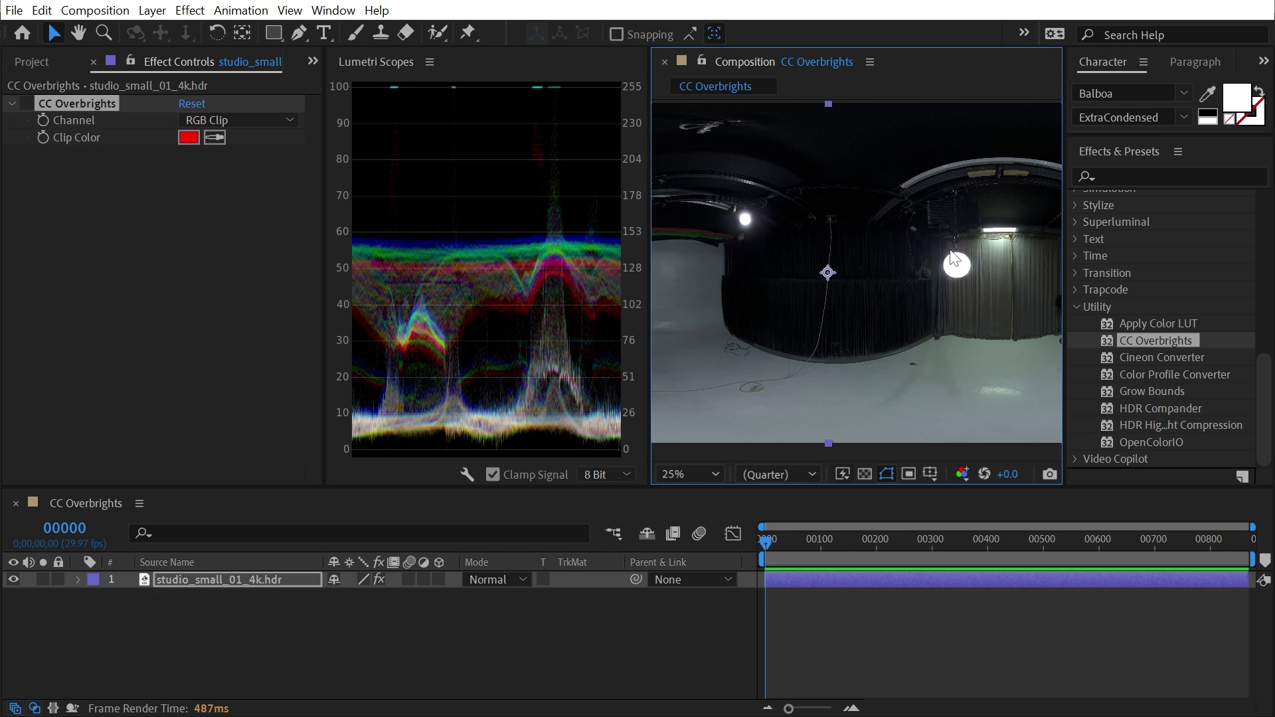
Step: Apply an Exposure effect at -9.18 and zoom in on the bright studio light
click(1165, 176)
text(exposure)
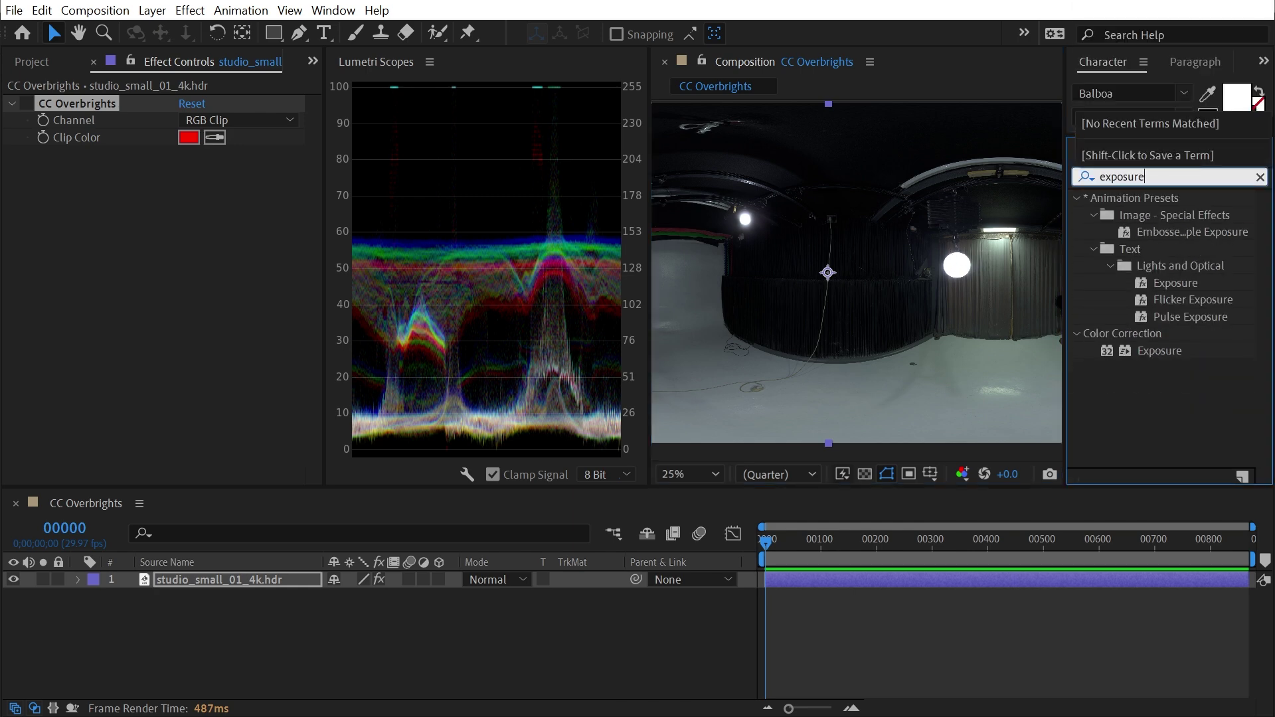
double_click(1159, 350)
drag(191, 204, 300, 95)
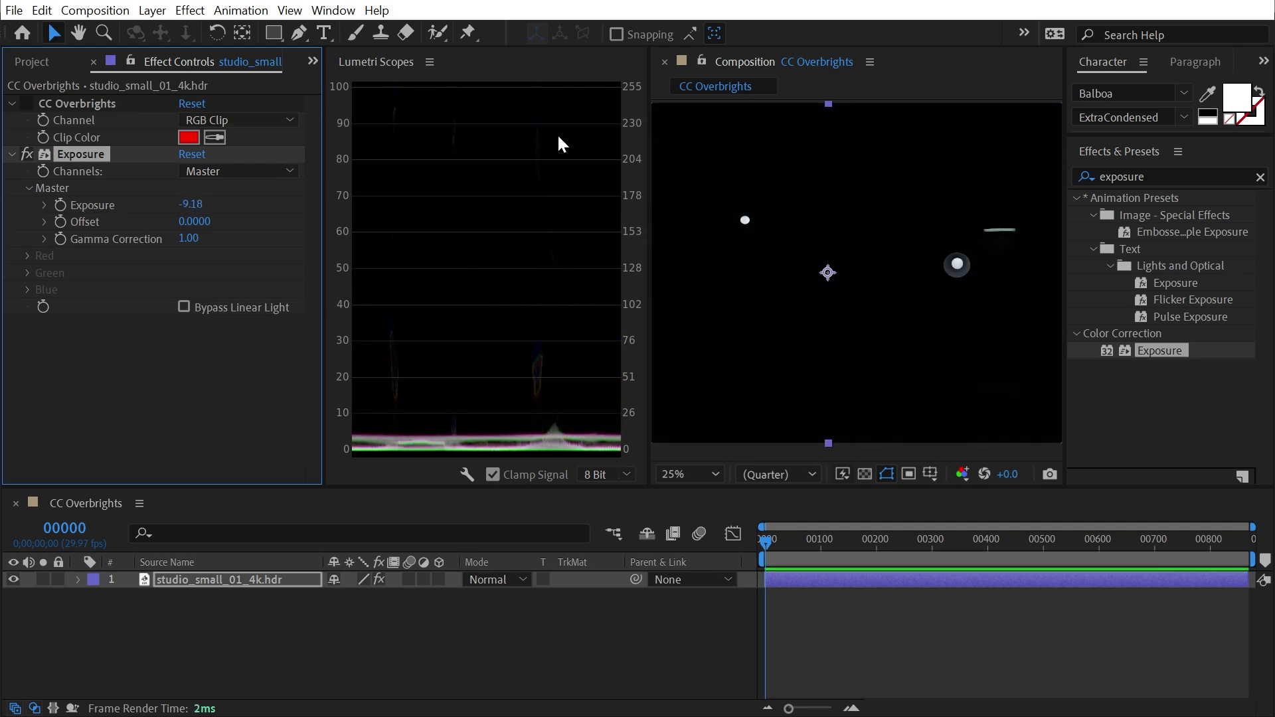
scroll(1006, 272, up, 3)
key(h)
drag(834, 292, 586, 281)
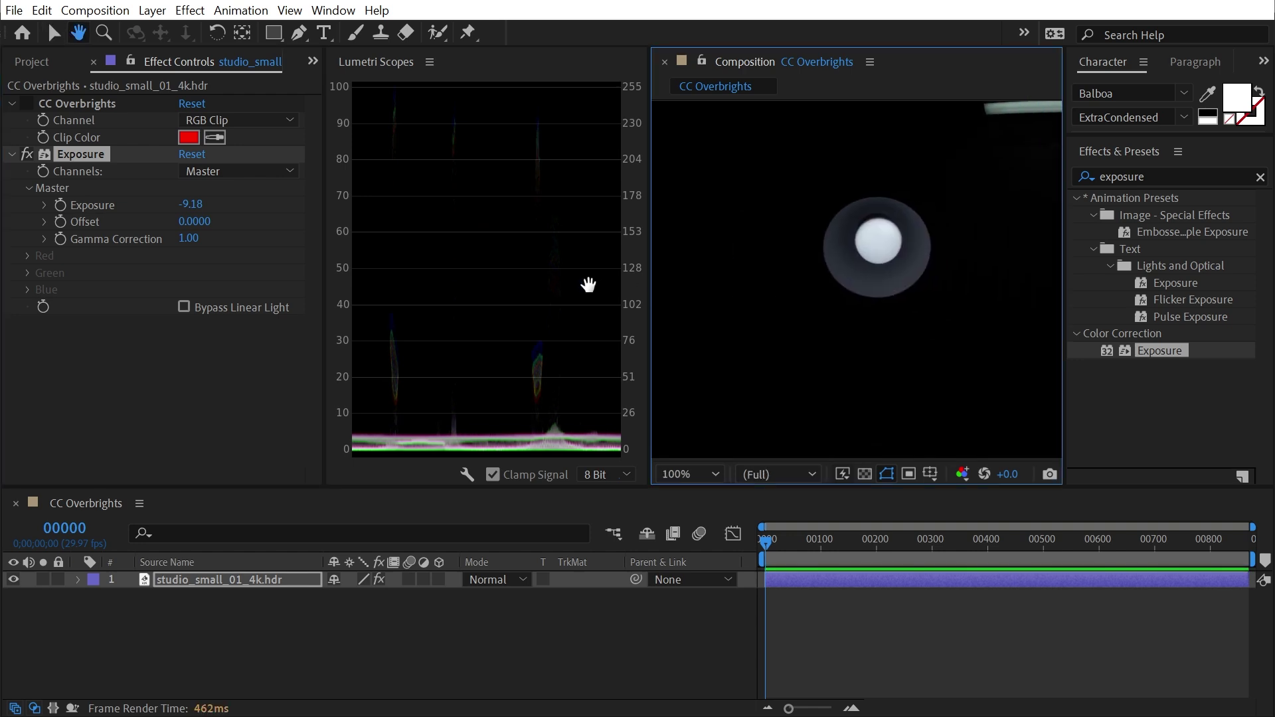
scroll(916, 249, up, 1)
key(v)
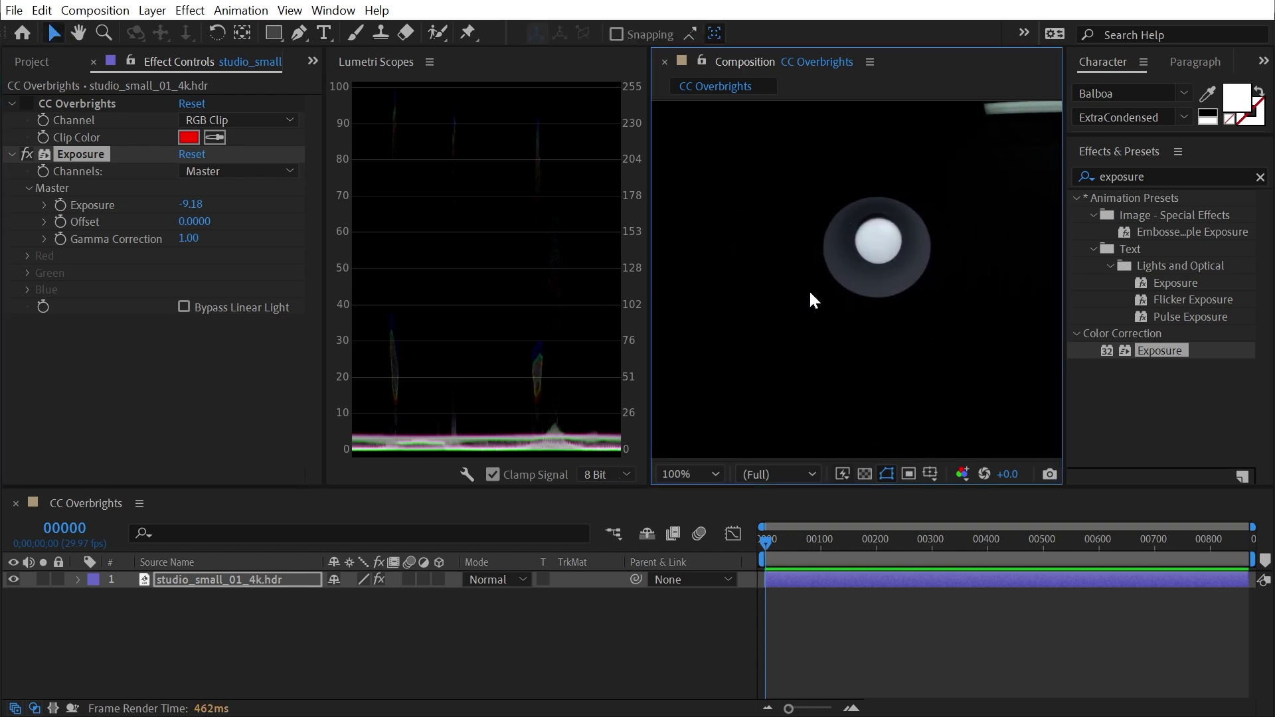
Step: Delete the Exposure effect and turn CC Overbrights back on to show the clipped lights
click(28, 154)
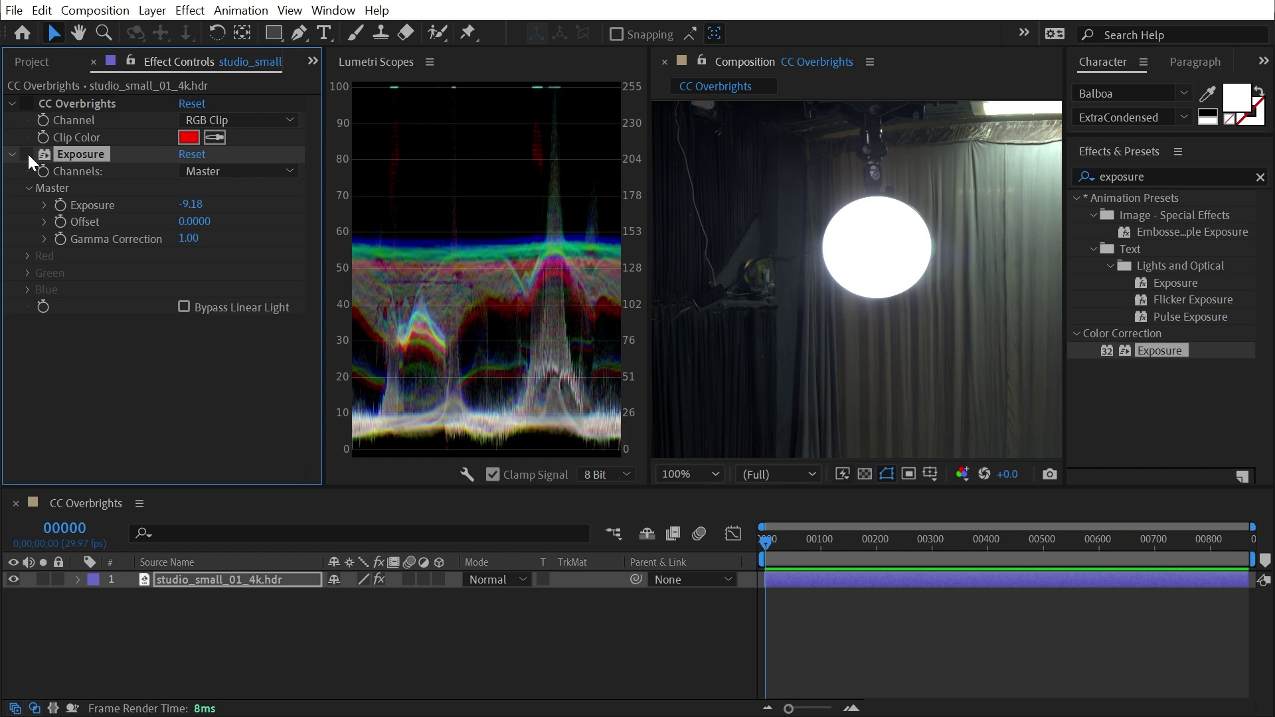
click(26, 154)
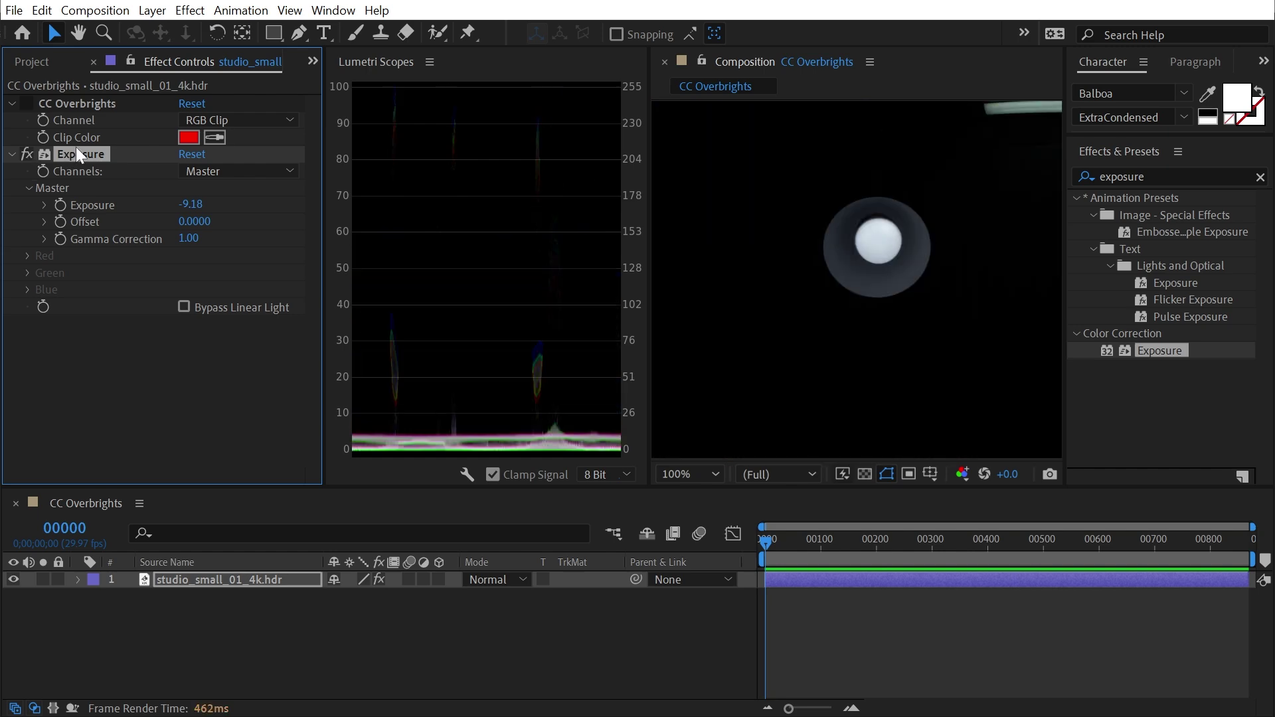
key(Delete)
scroll(974, 236, down, 4)
key(h)
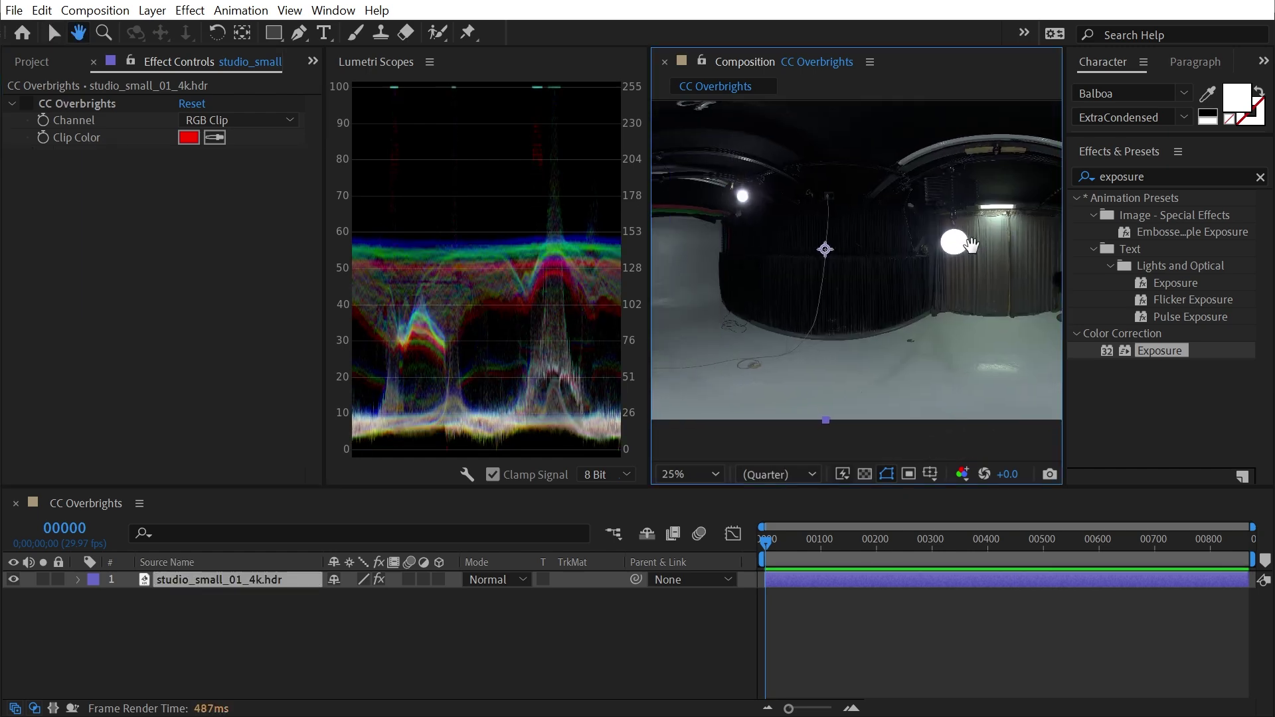
drag(974, 236, 903, 228)
click(27, 103)
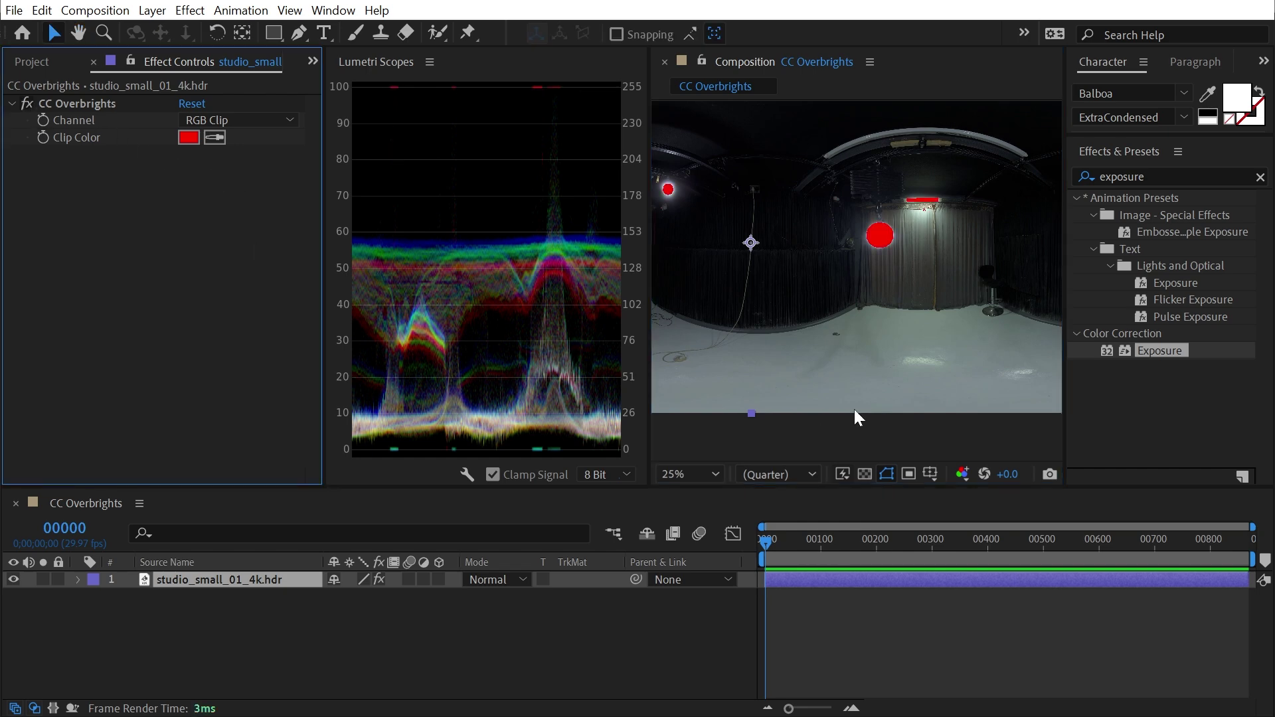
drag(796, 294, 959, 321)
Step: Close the Lumetri Scopes panel
key(v)
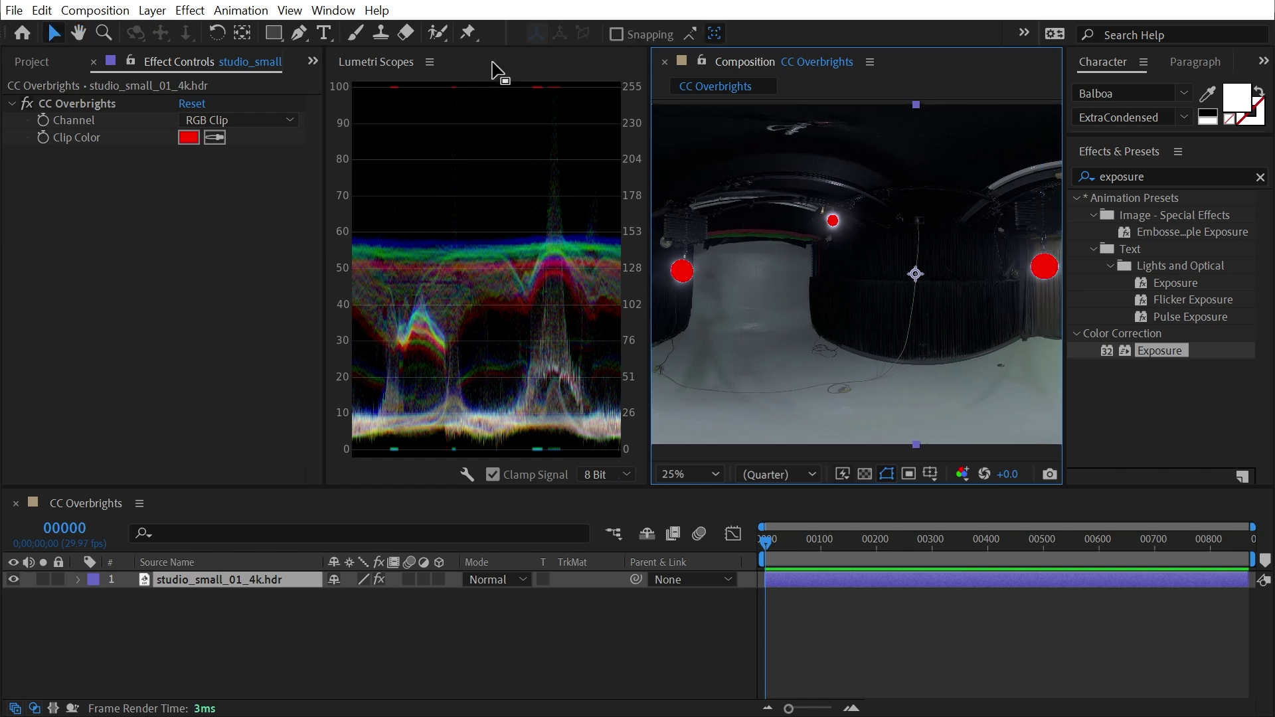
click(429, 62)
click(435, 70)
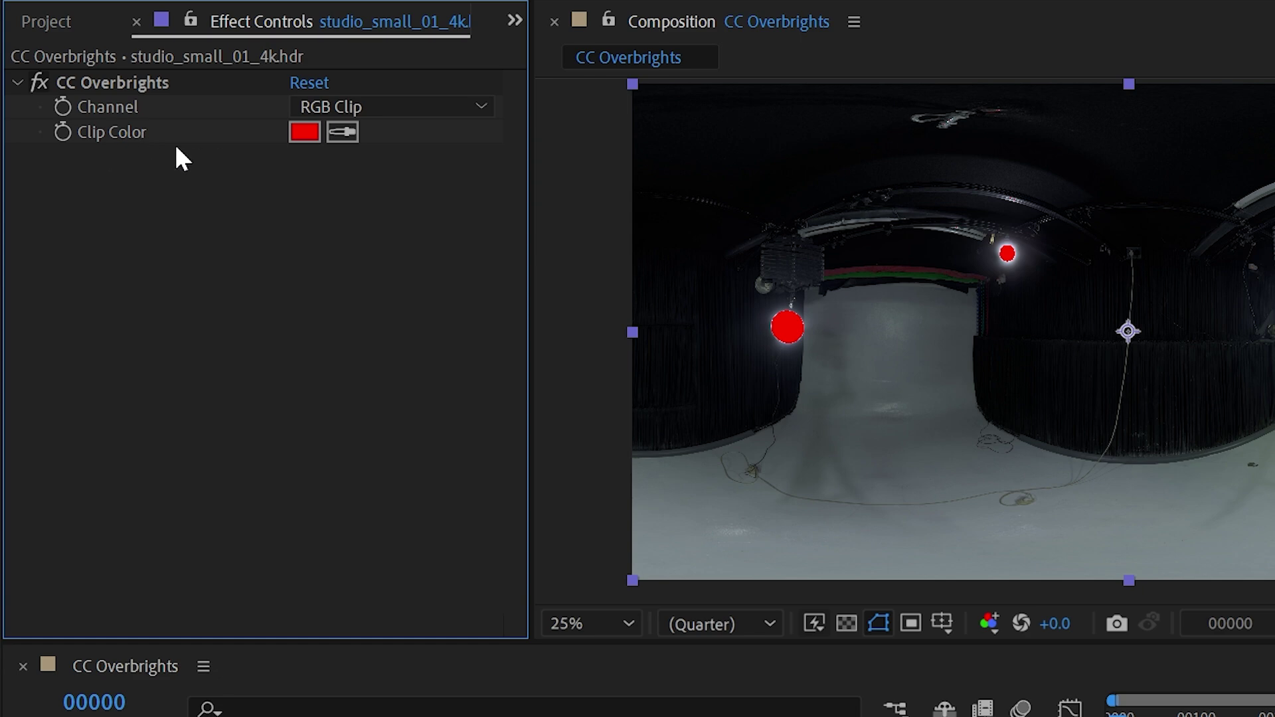
Step: Set the CC Overbrights Channel to RGB Clip and keep the red clip colour
click(364, 105)
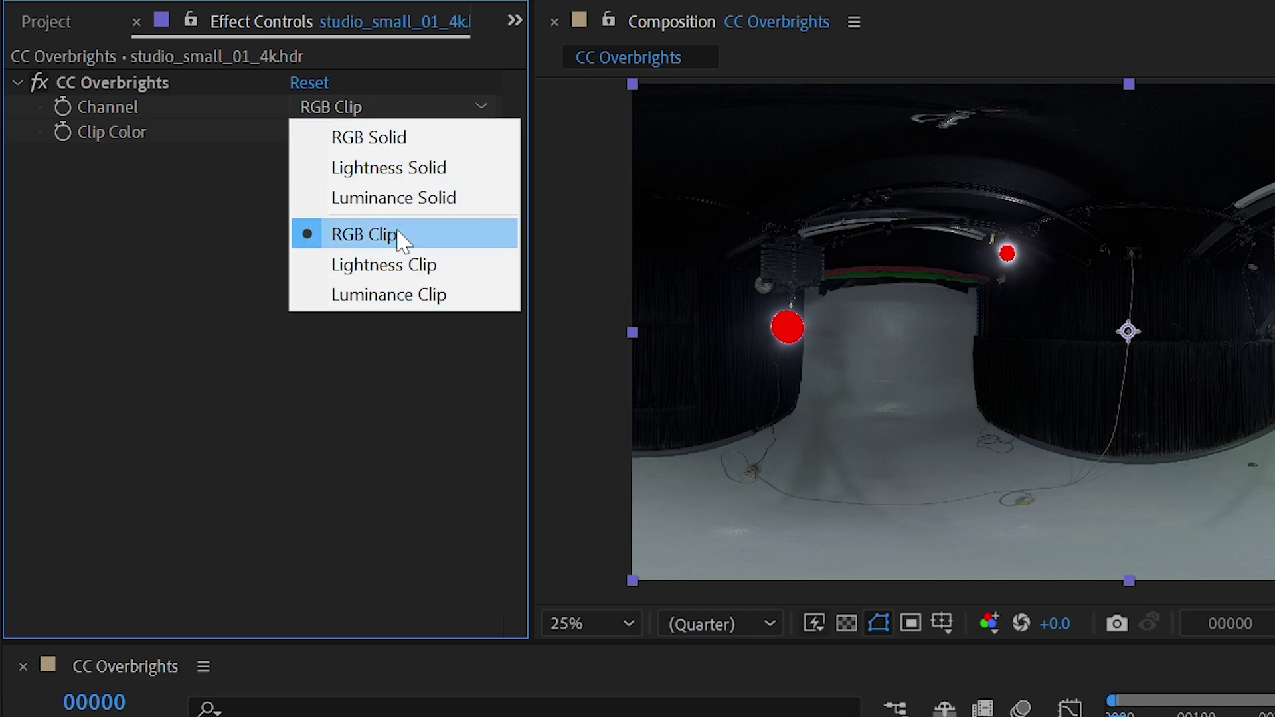
click(364, 235)
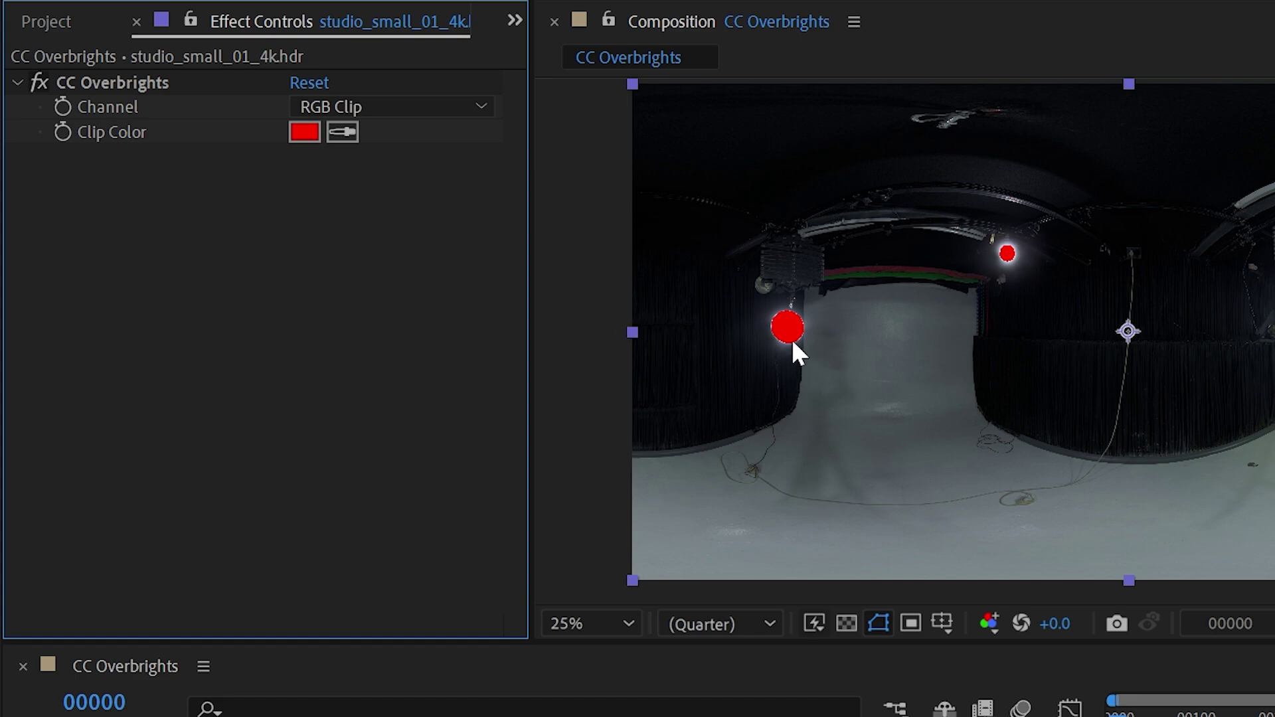
click(300, 130)
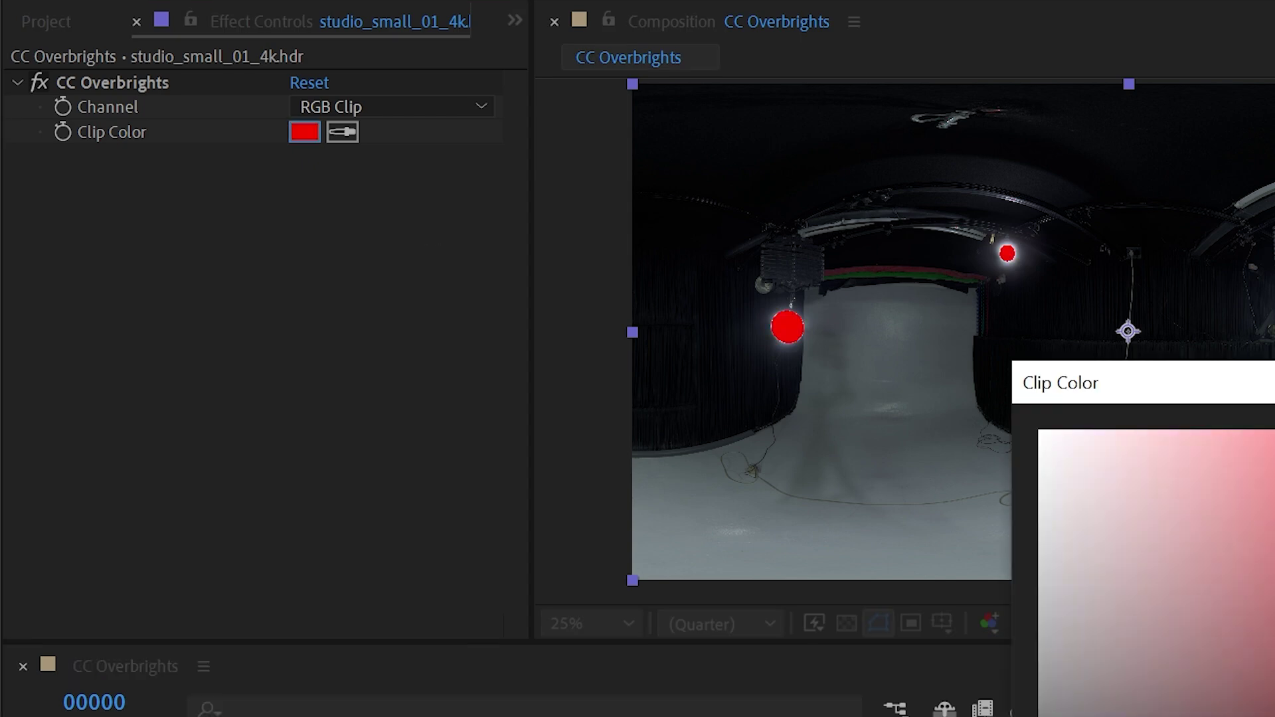
key(Return)
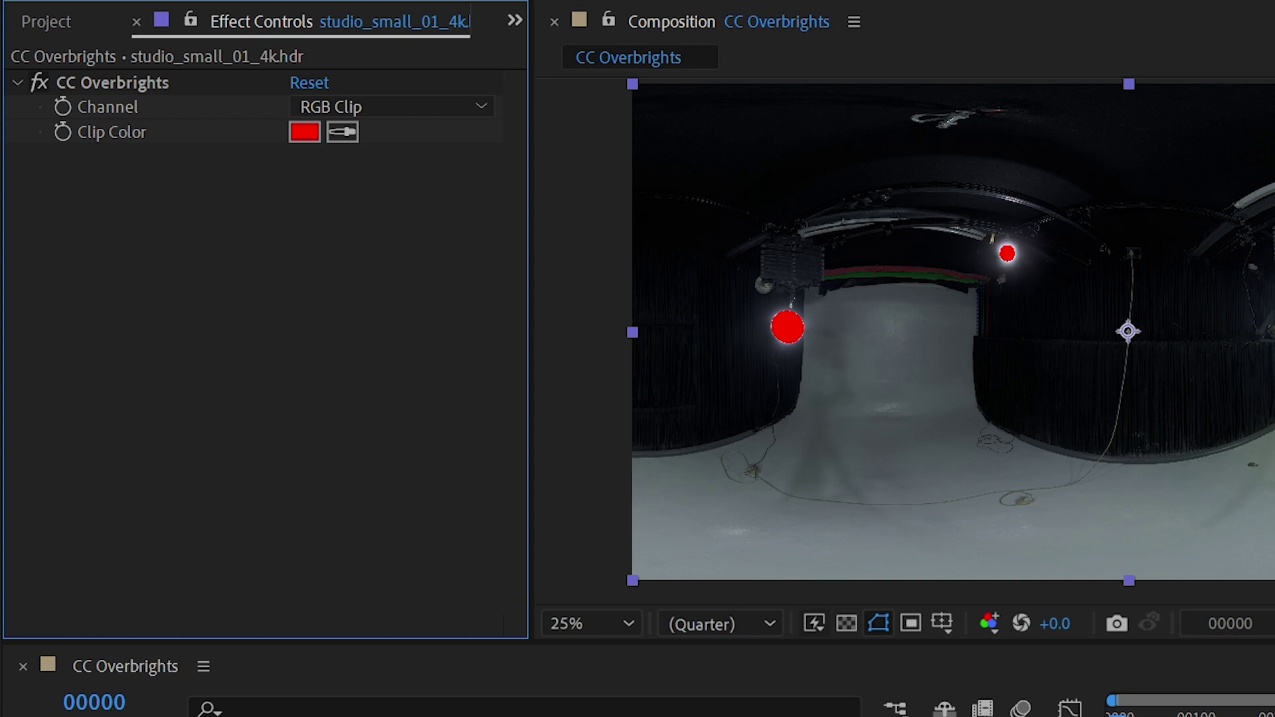
Step: Try the Lightness Clip and Luminance Clip channels, then return to RGB Clip
click(372, 108)
click(424, 263)
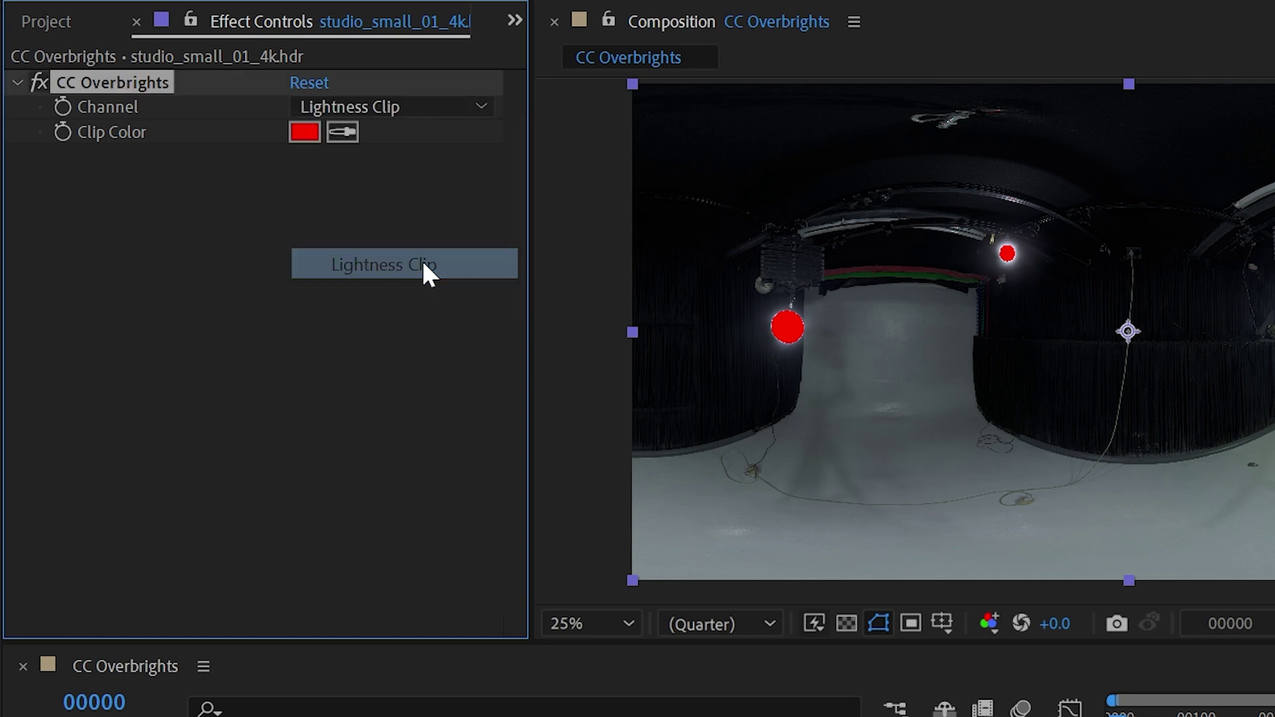
click(372, 107)
click(365, 296)
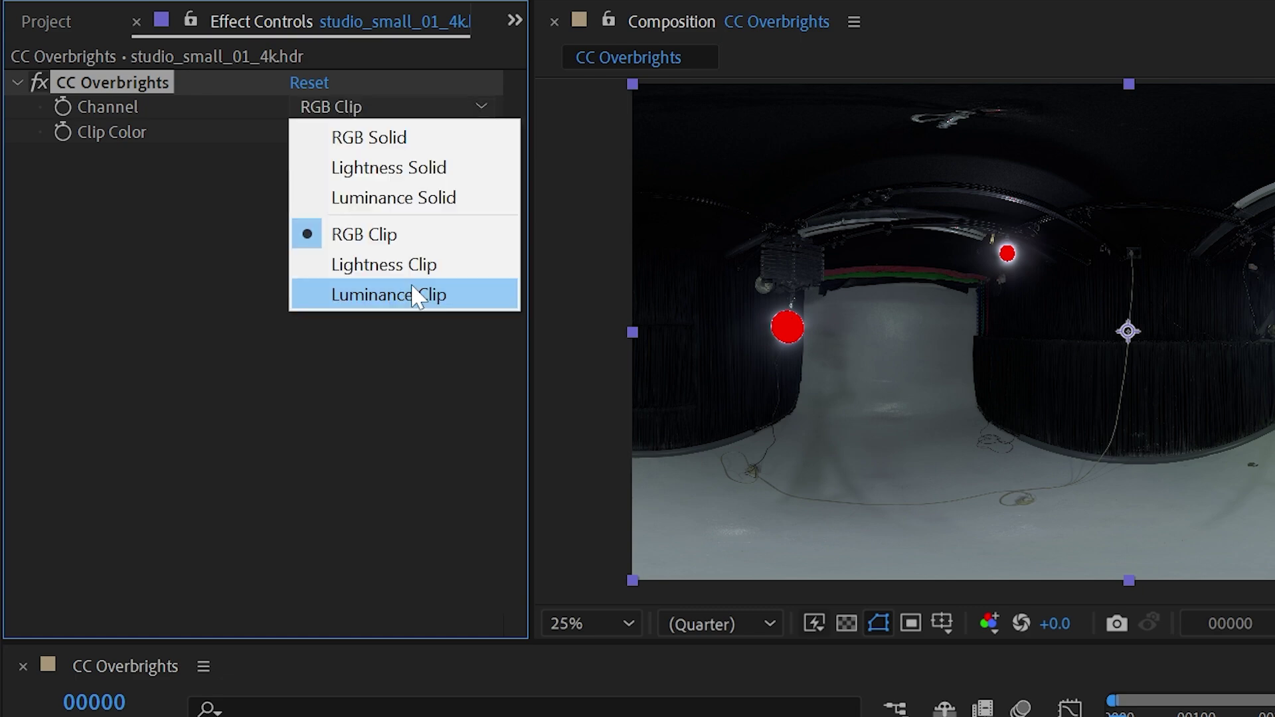
click(416, 295)
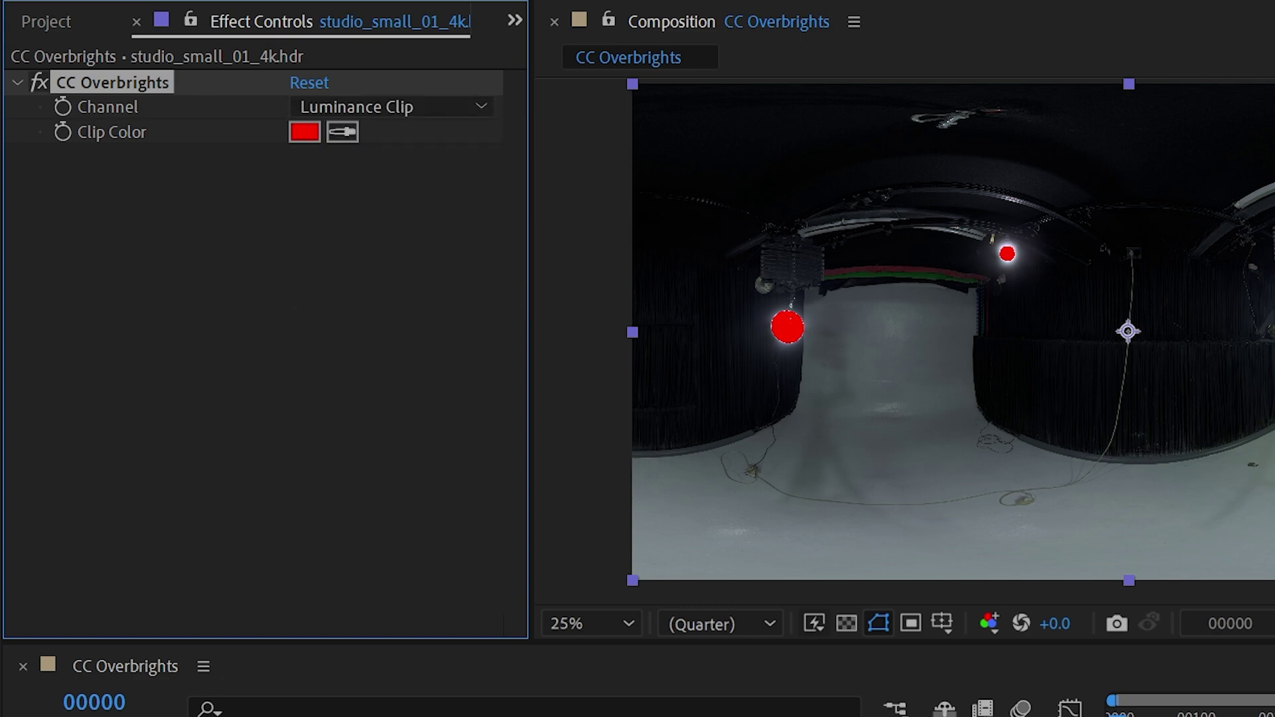
click(440, 107)
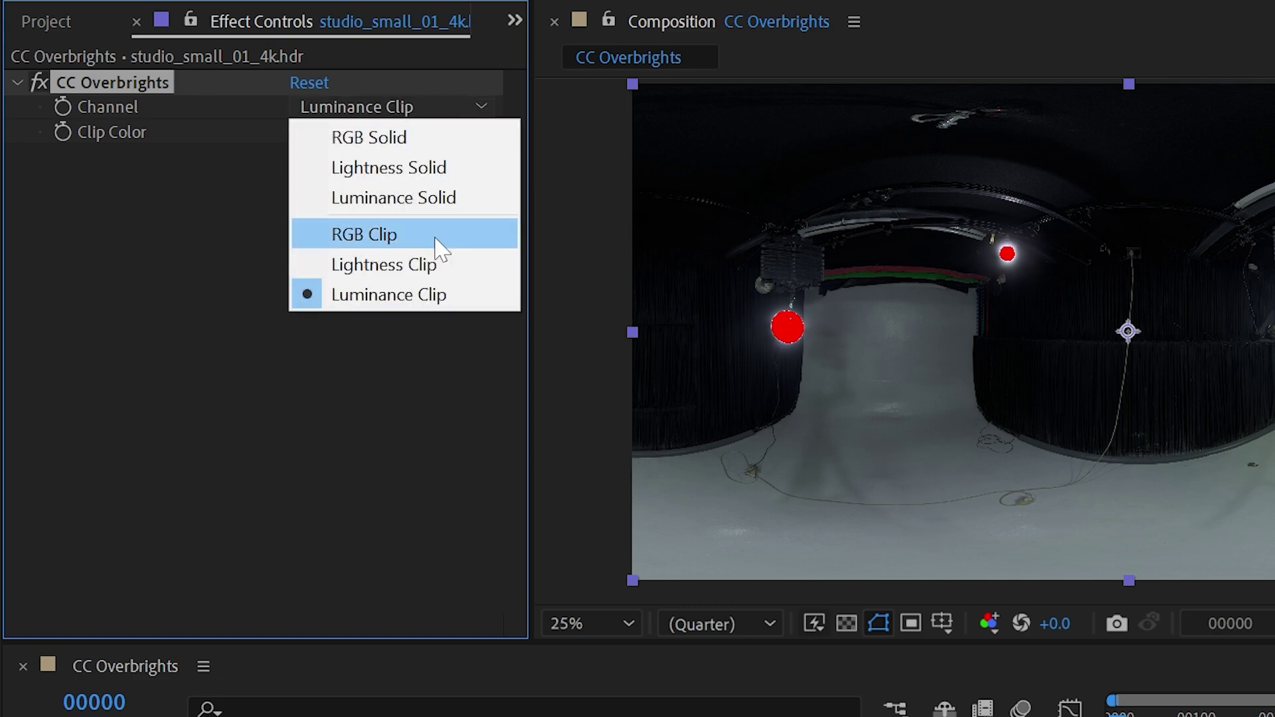
click(441, 239)
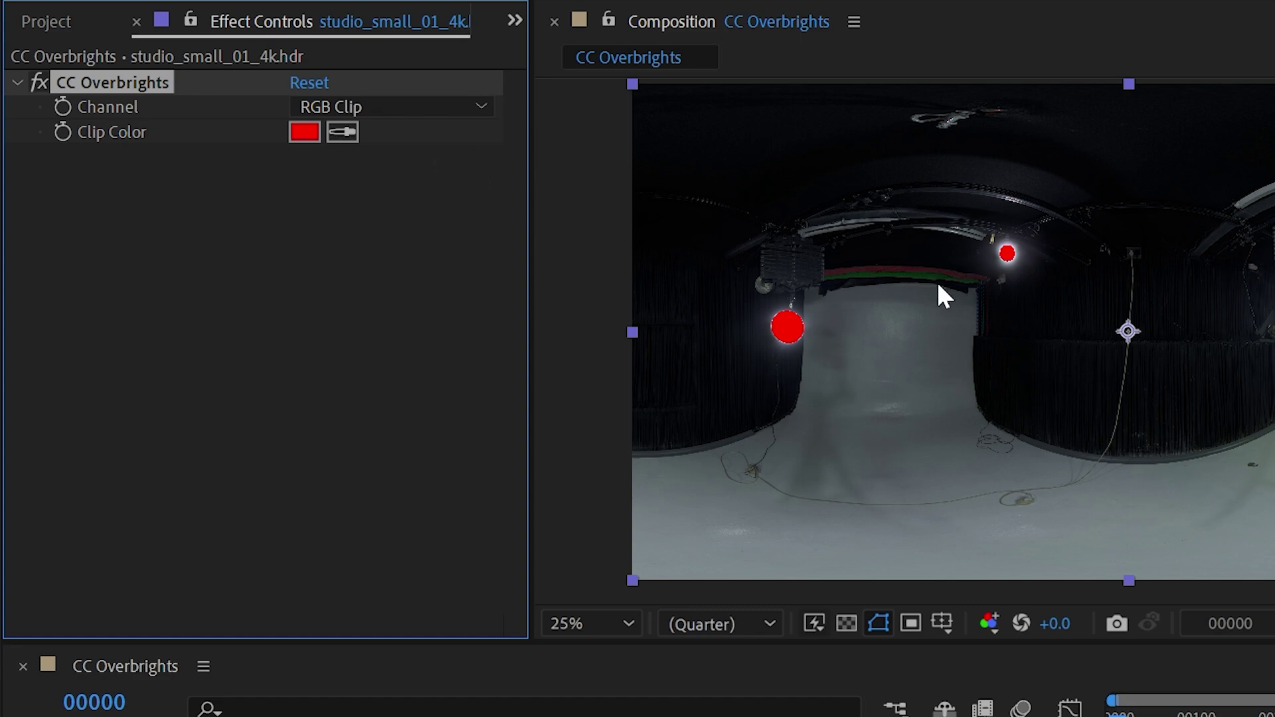
click(435, 108)
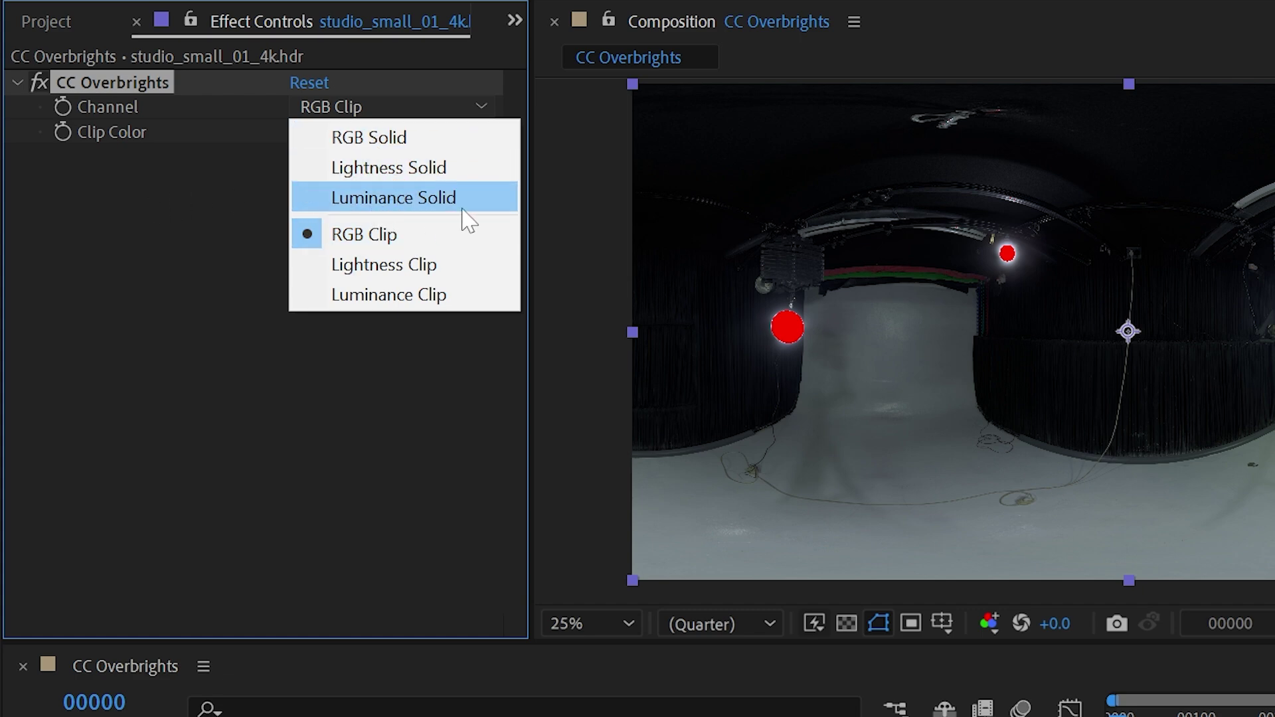
Step: Set the Channel to RGB Solid and compare it on and off, zoomed on the nearer light
click(357, 138)
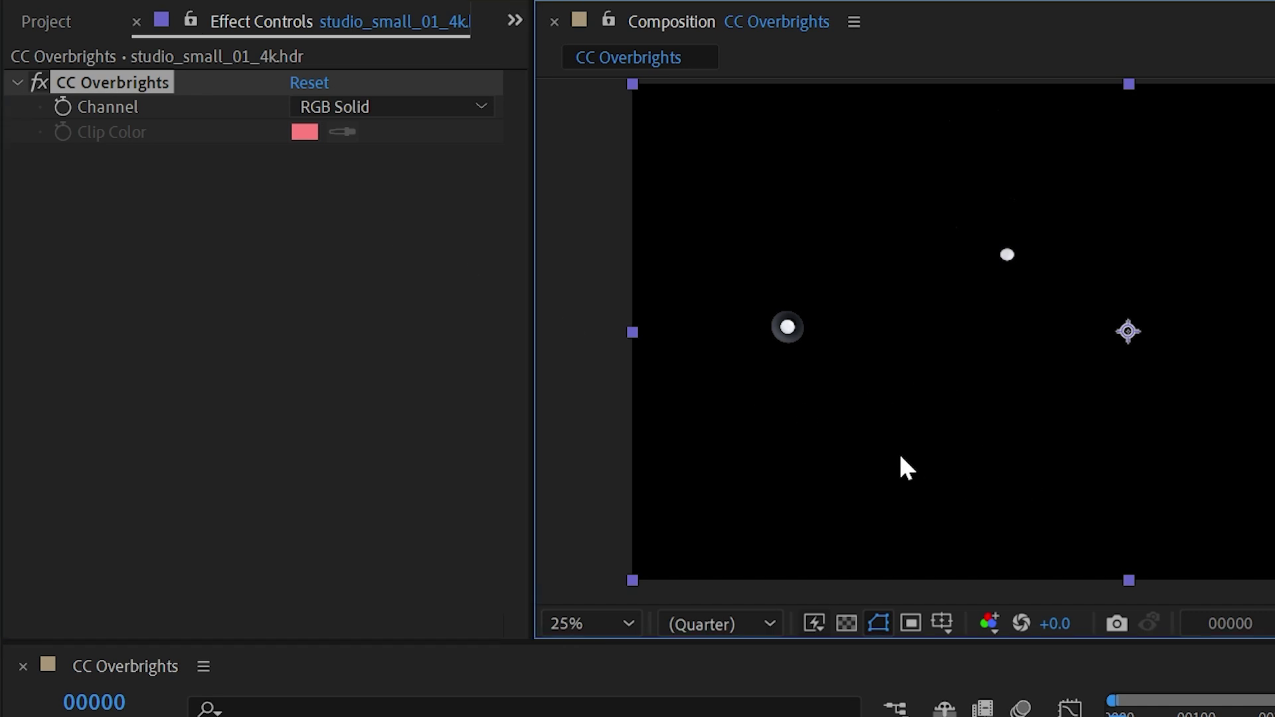
click(40, 82)
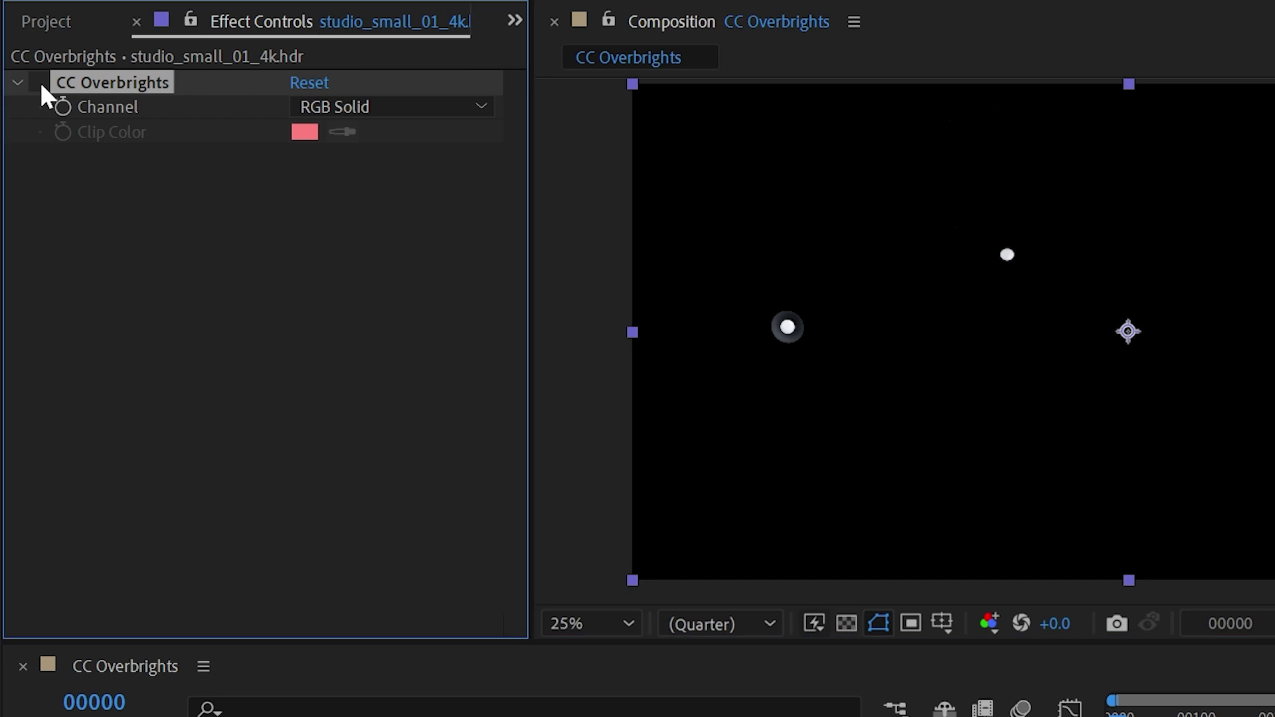
click(40, 82)
key(z)
drag(806, 350, 1195, 416)
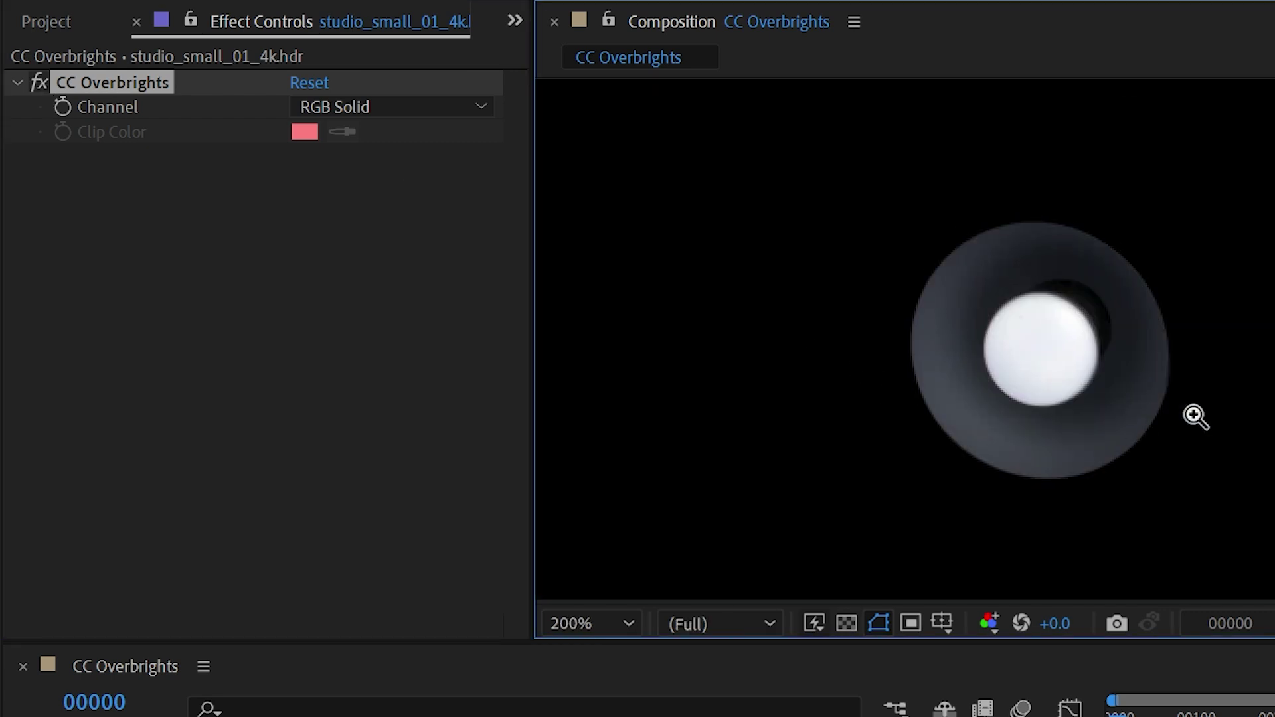
click(37, 83)
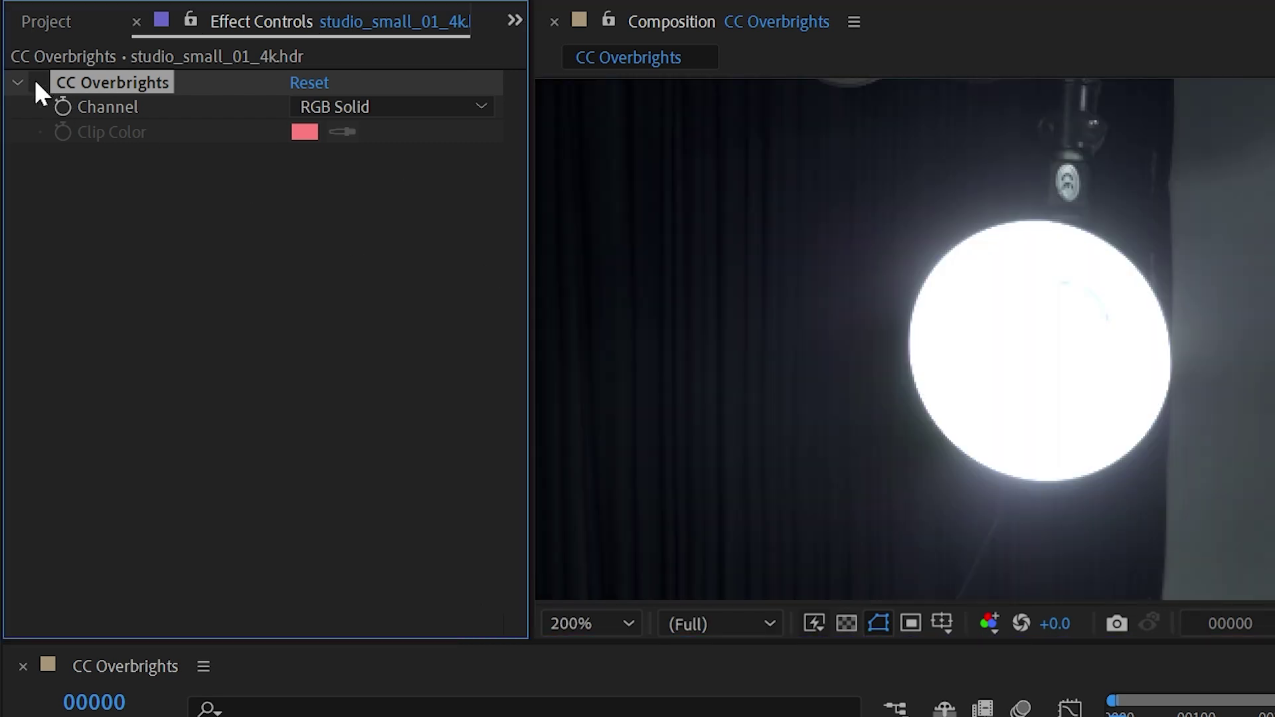
click(38, 83)
Step: Zoom back to 50%, then try Lightness Solid and settle on the Luminance Solid channel
click(709, 502)
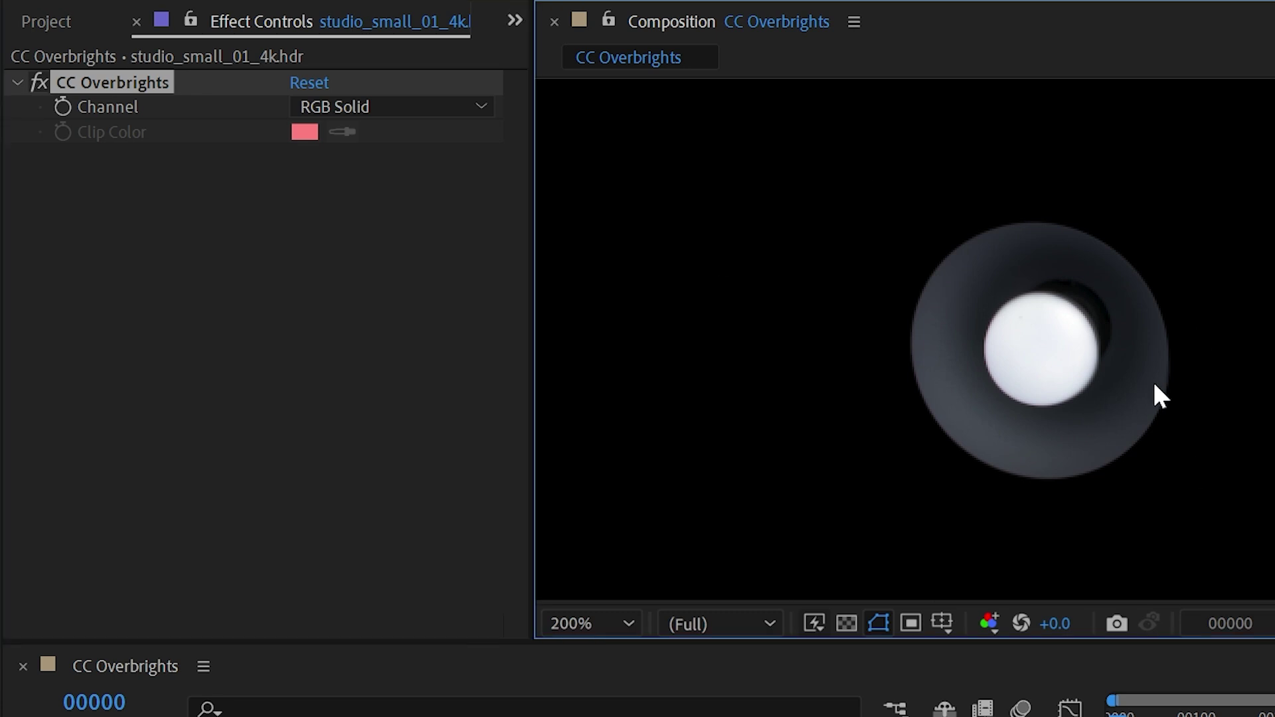
key(comma)
key(comma)
key(comma)
drag(1155, 393, 947, 445)
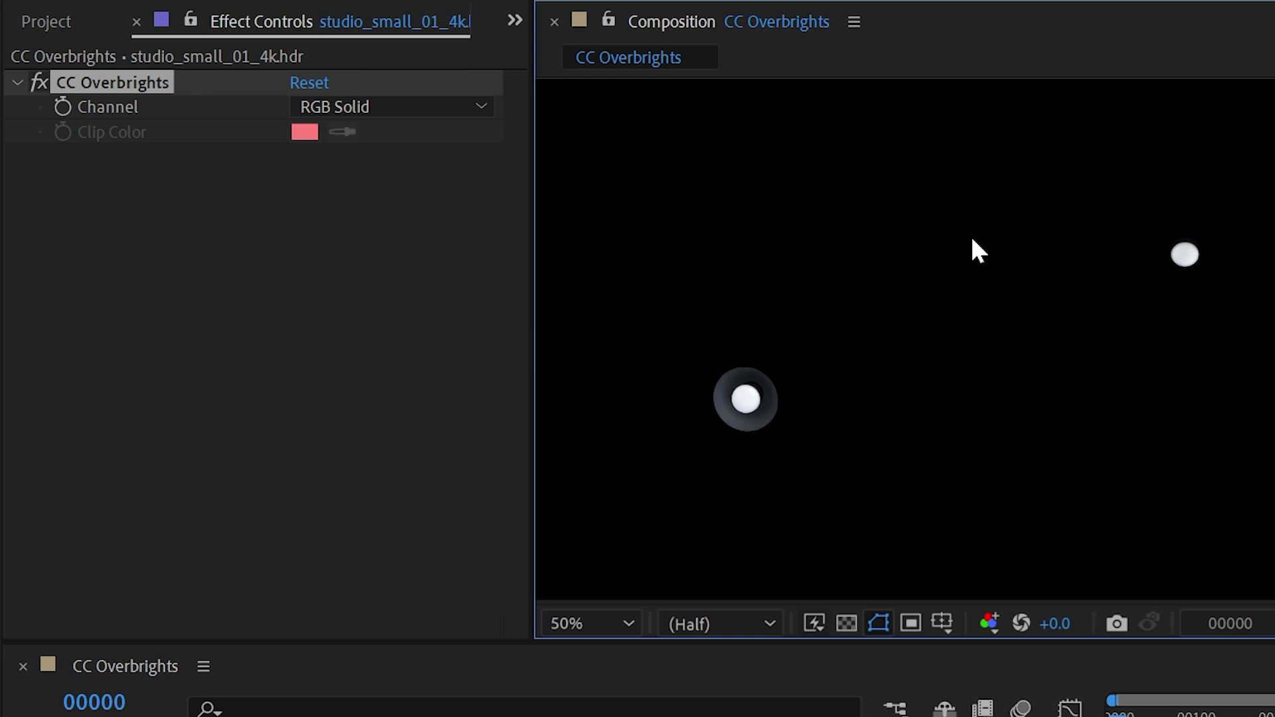
drag(1272, 343, 699, 310)
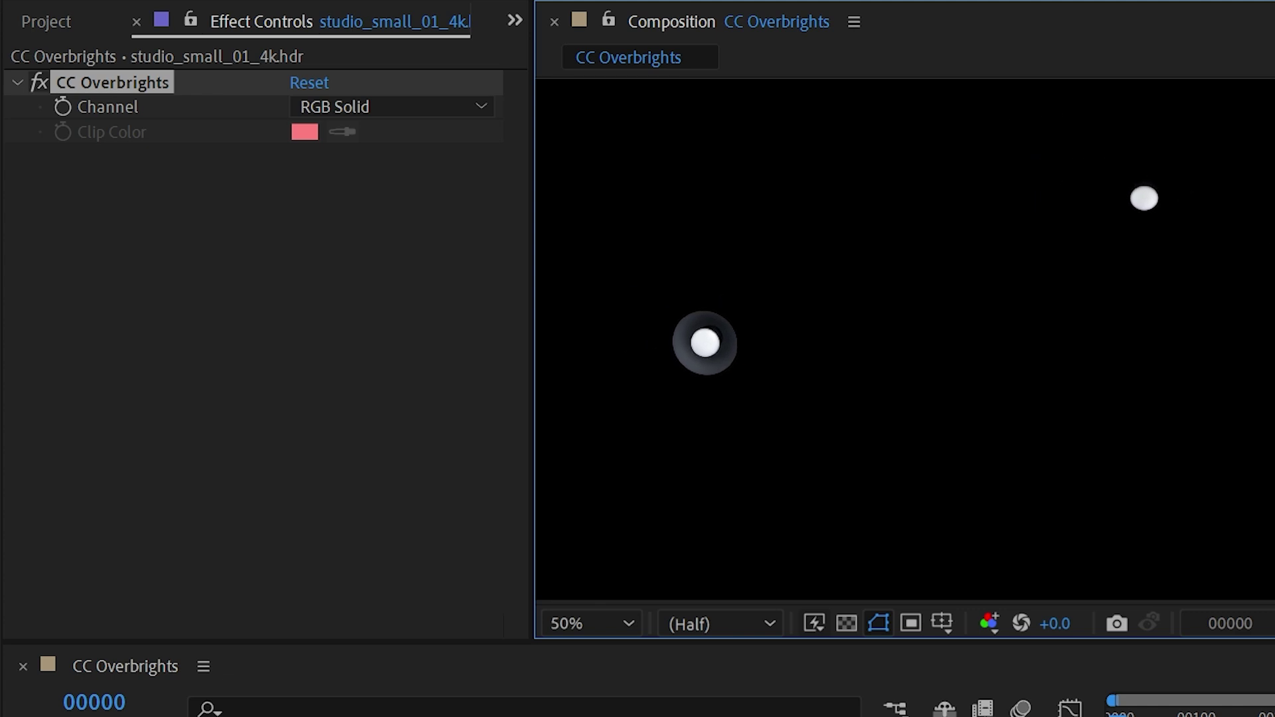
click(412, 106)
click(421, 171)
click(421, 108)
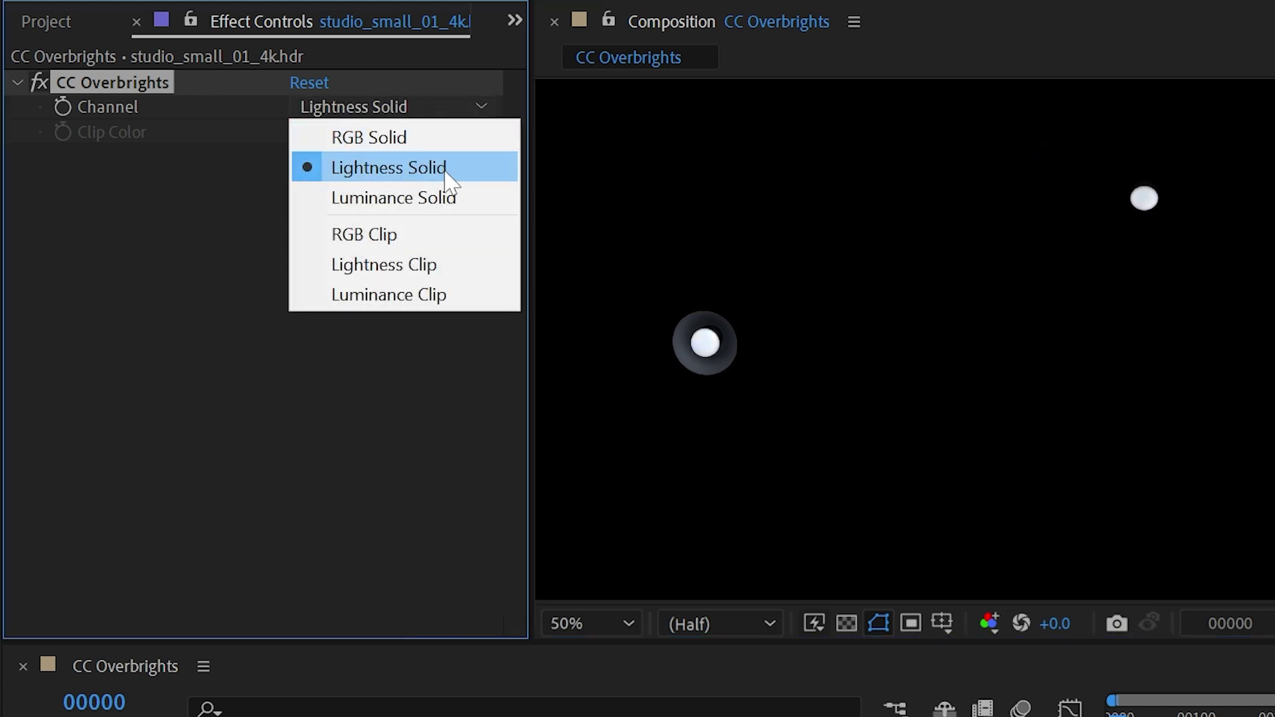
click(450, 199)
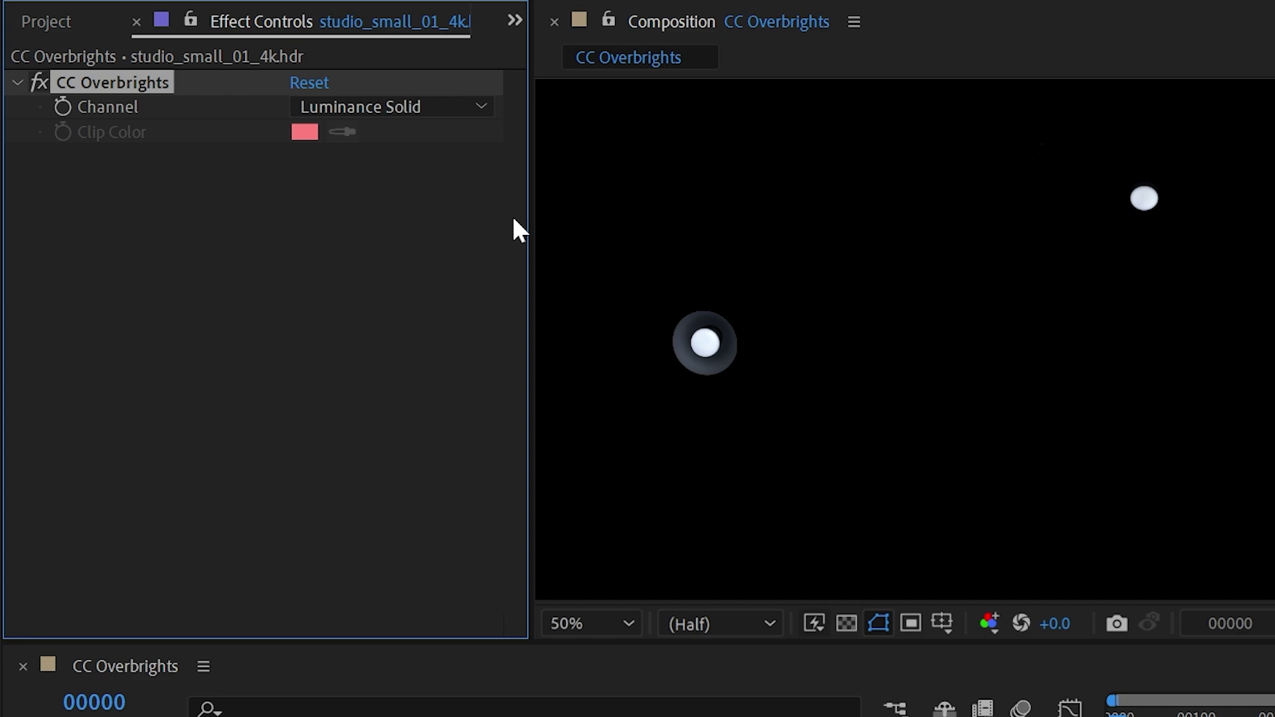
scroll(1041, 361, down, 2)
drag(1274, 401, 1110, 364)
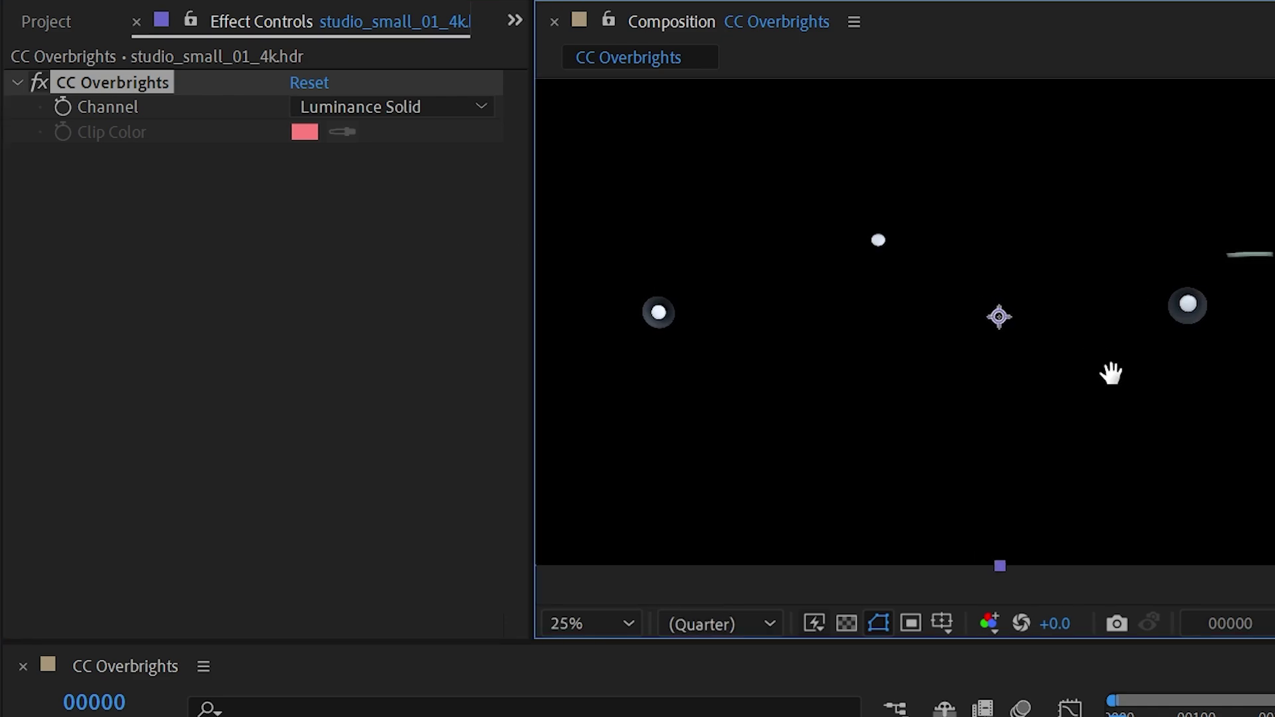